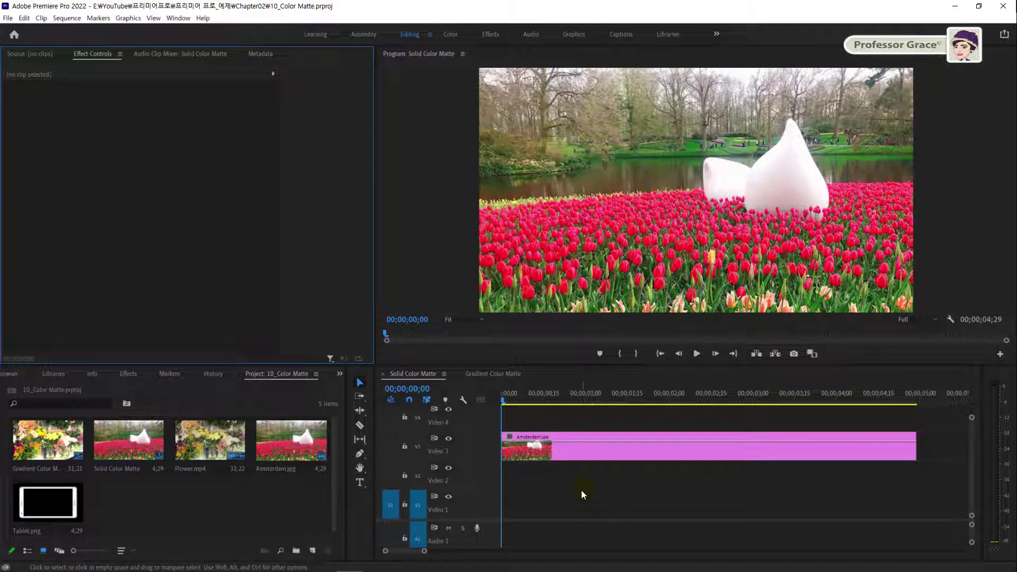
Scale the Amsterdam.jpg tulip photo to 70 in Effect Controls so a black border surrounds it.
click(422, 375)
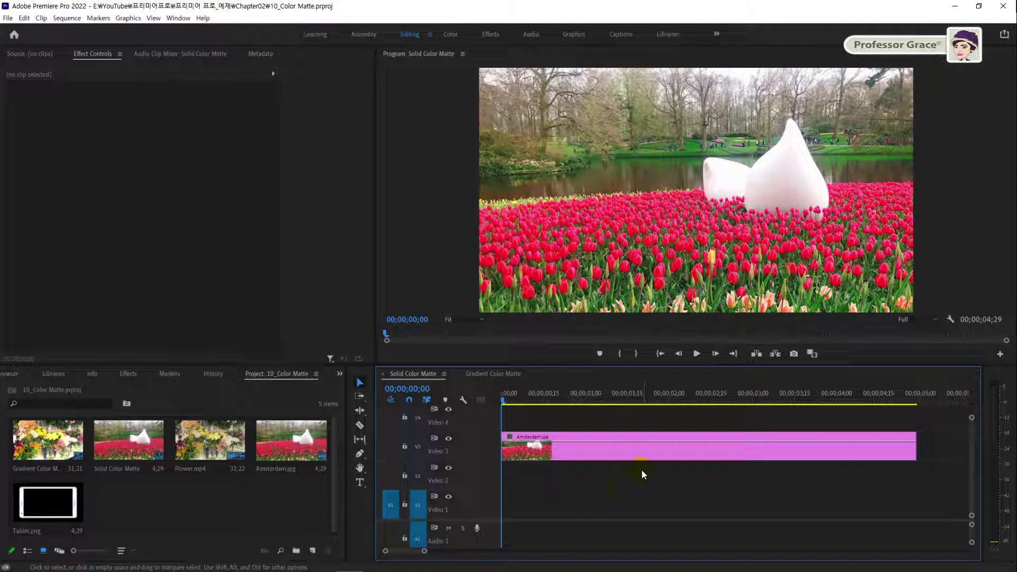
click(606, 451)
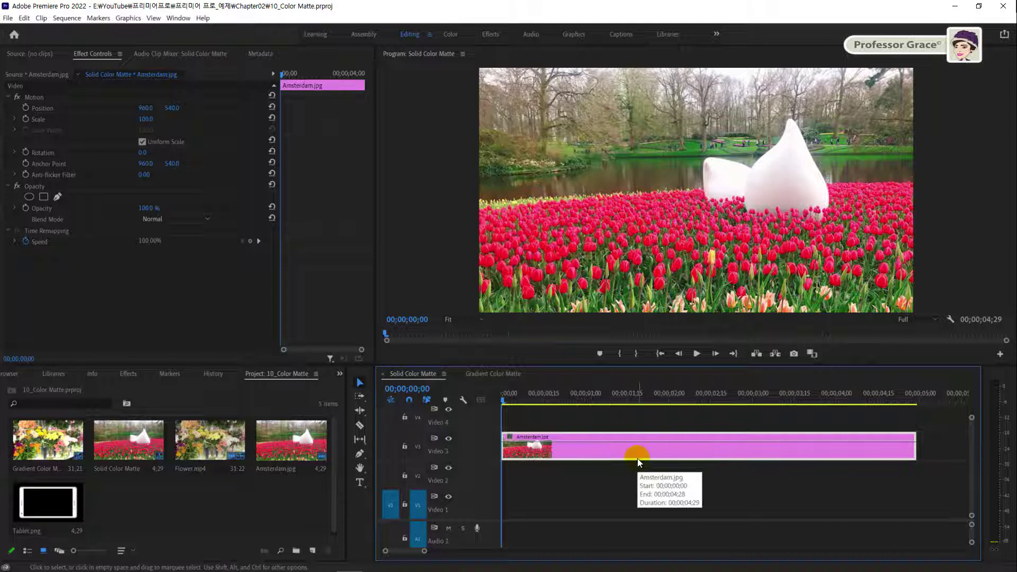
key(shift+5)
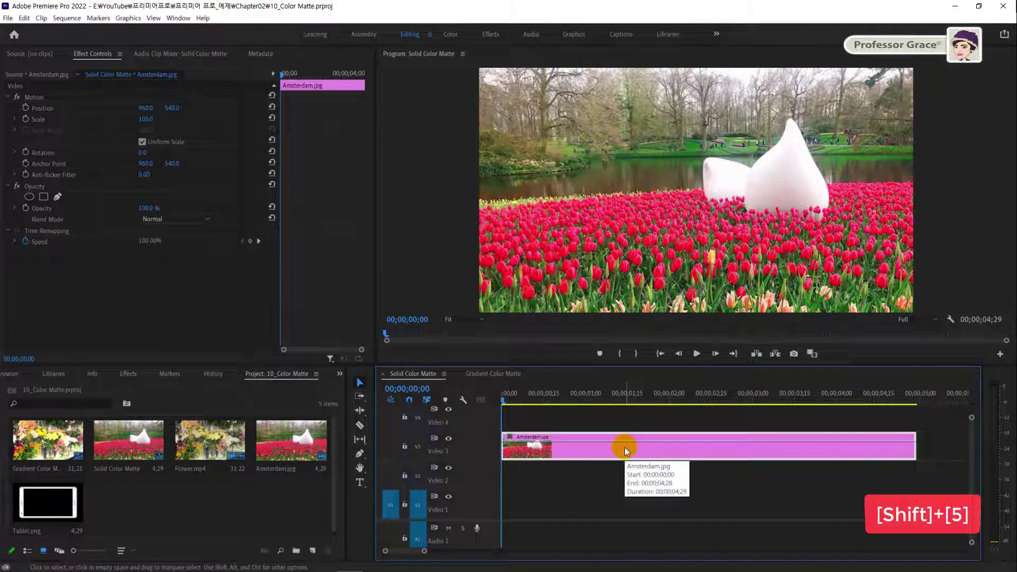
key(shift+5)
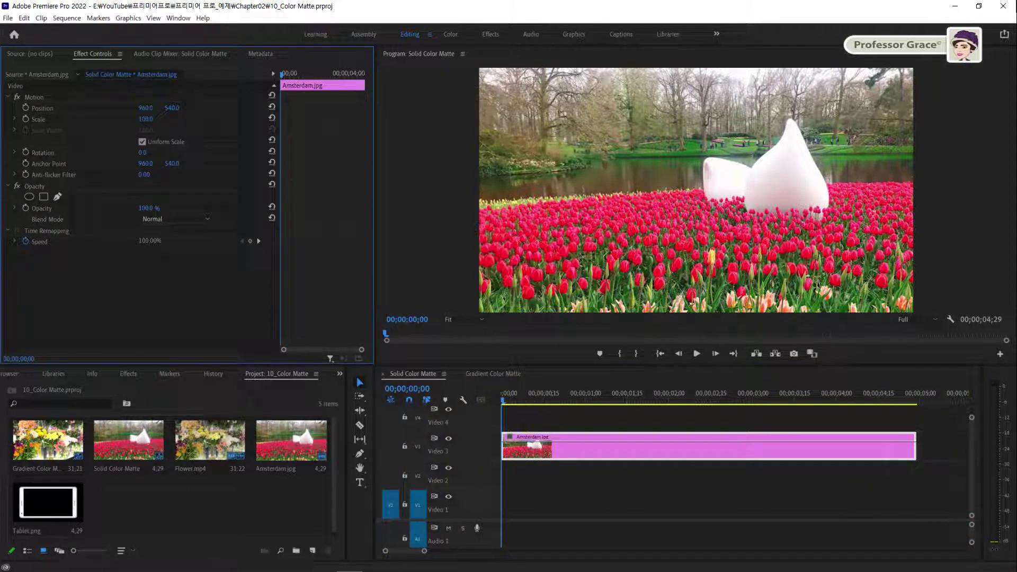
click(145, 119)
text(70)
key(Return)
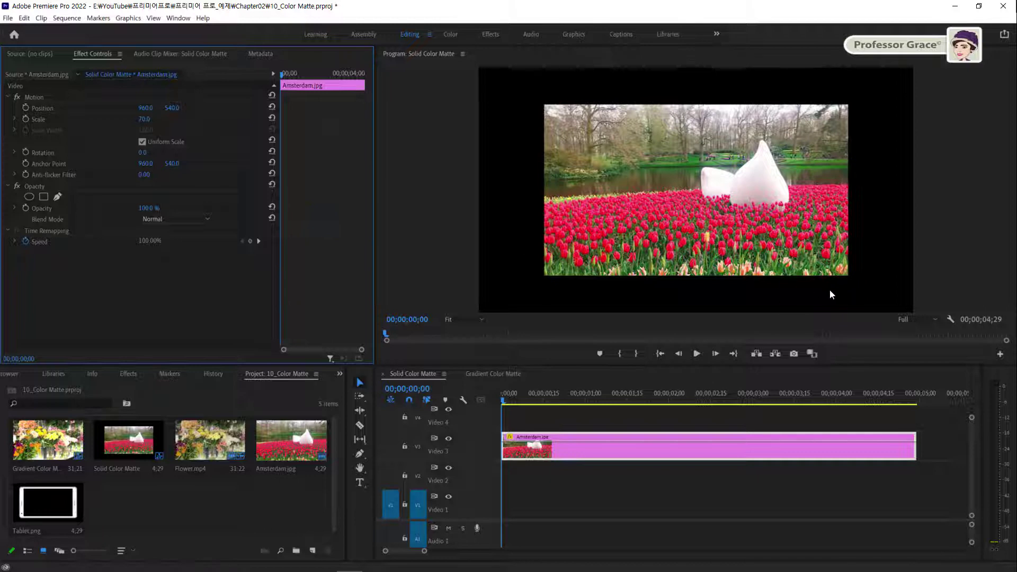
Enable Snap in Program Monitor from the program view's settings menu and verify the checkmark.
click(949, 319)
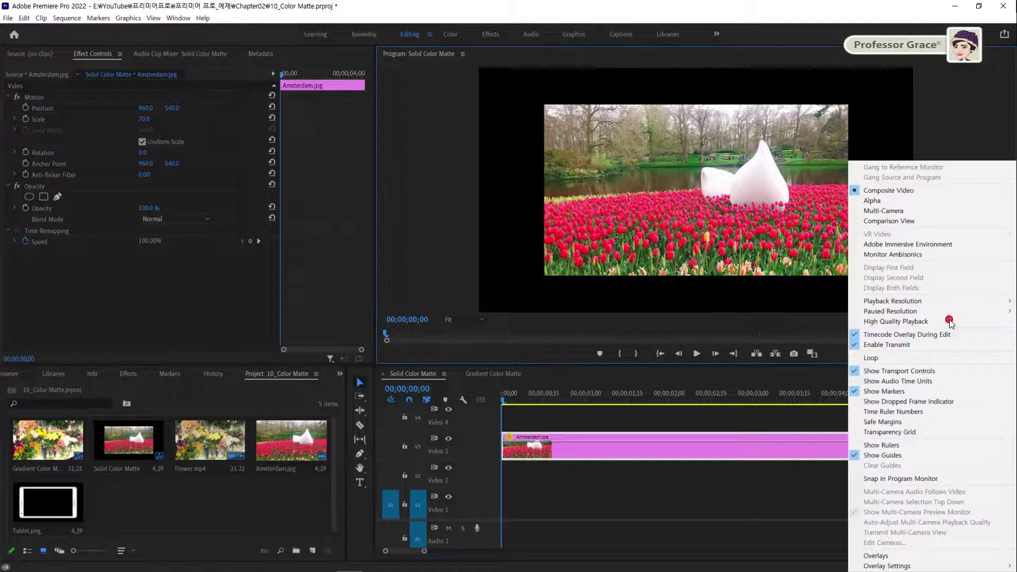
click(947, 479)
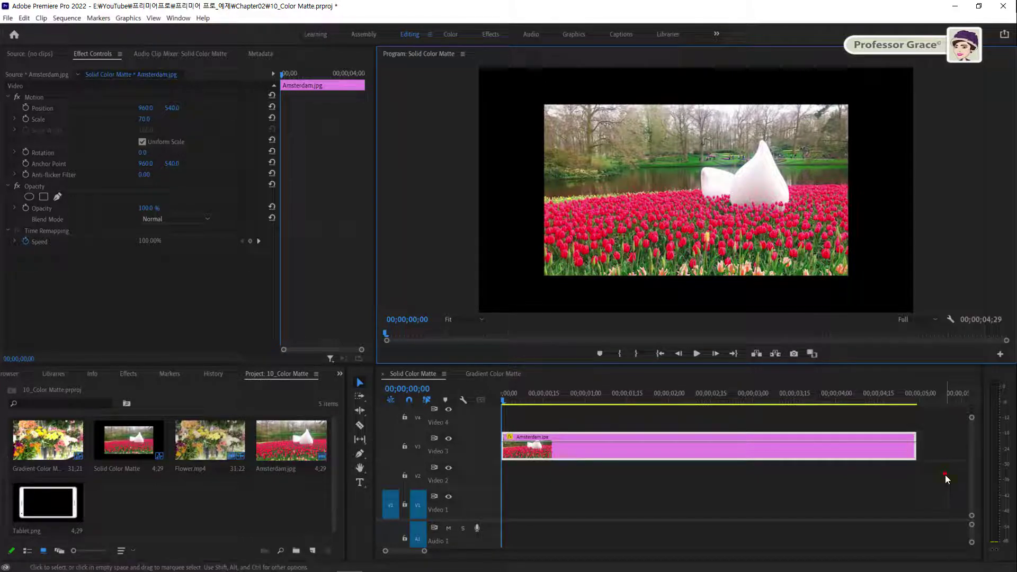
click(950, 320)
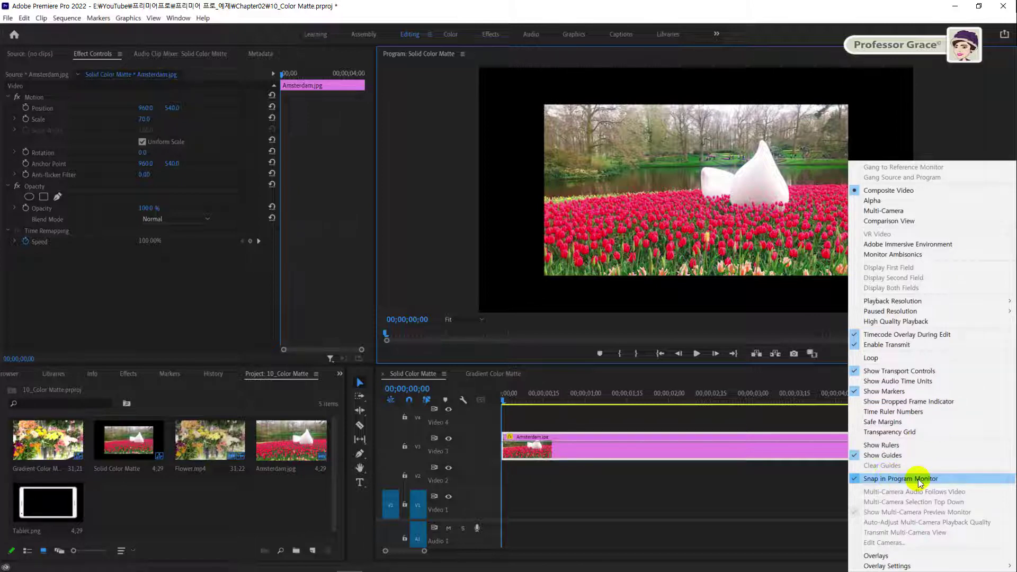
click(701, 324)
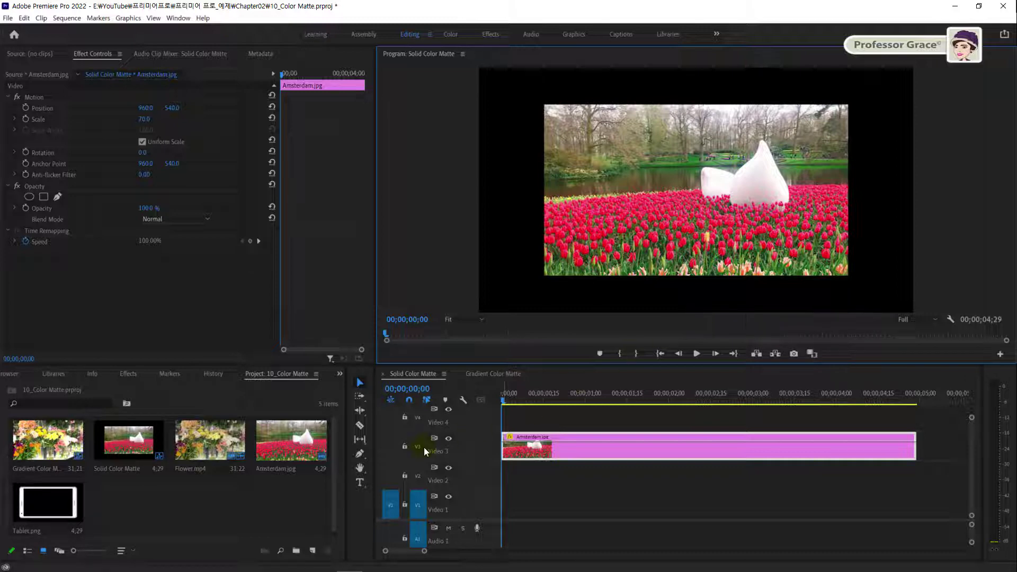
Draw a rectangle on Video 4 snapped corner to corner over the tulip photo.
click(360, 454)
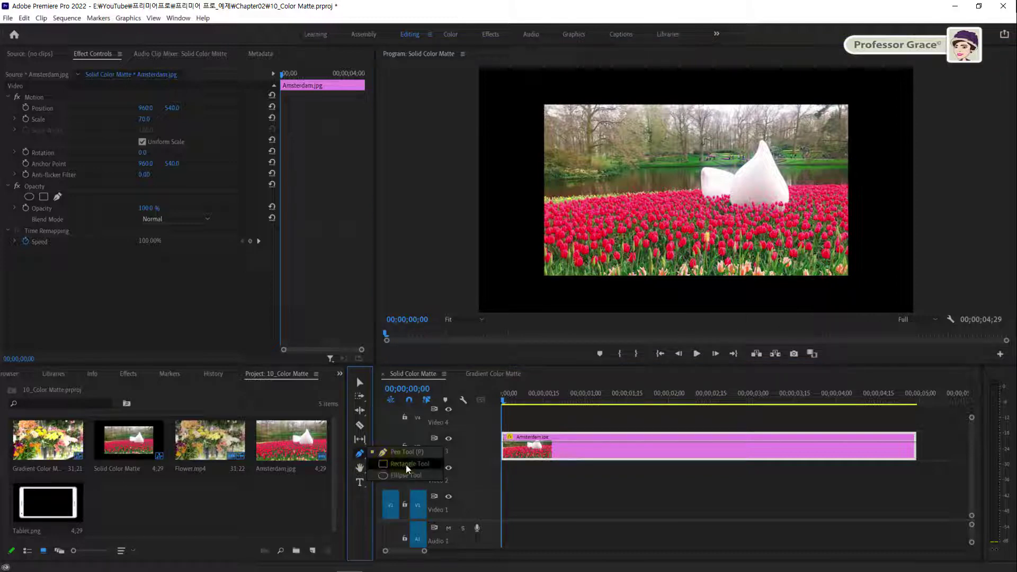
click(406, 465)
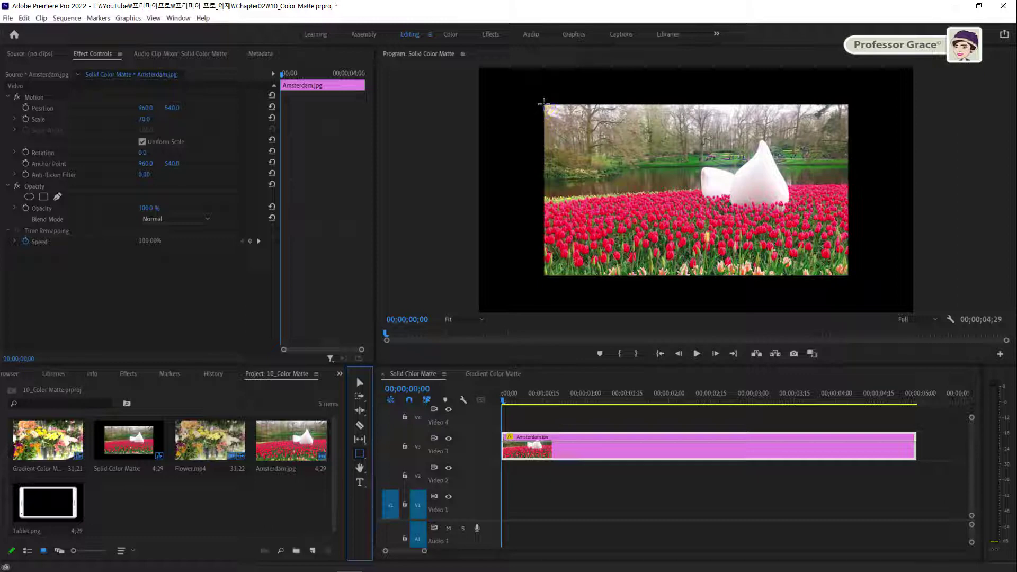
drag(544, 104, 788, 253)
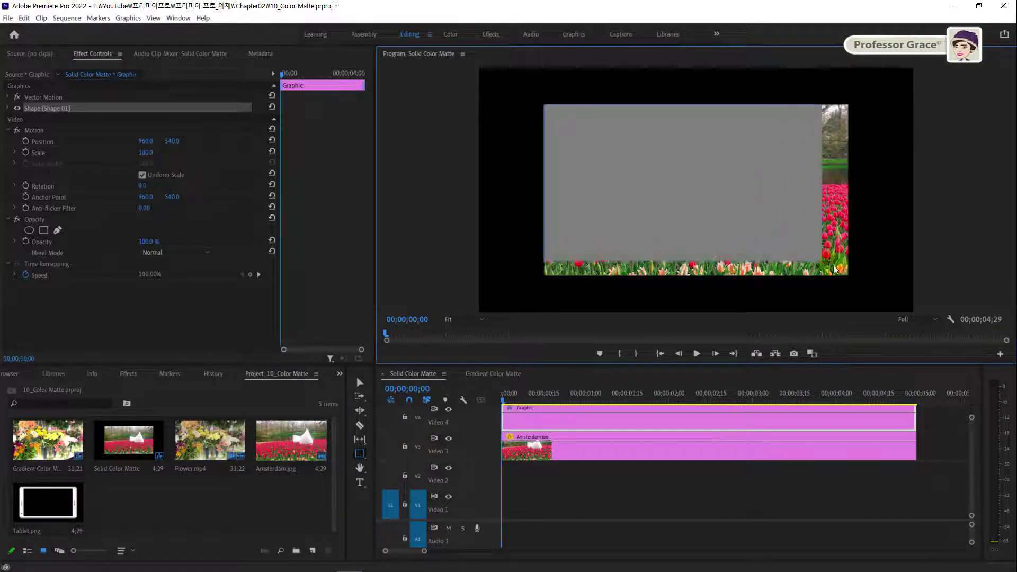
drag(787, 253, 849, 276)
key(v)
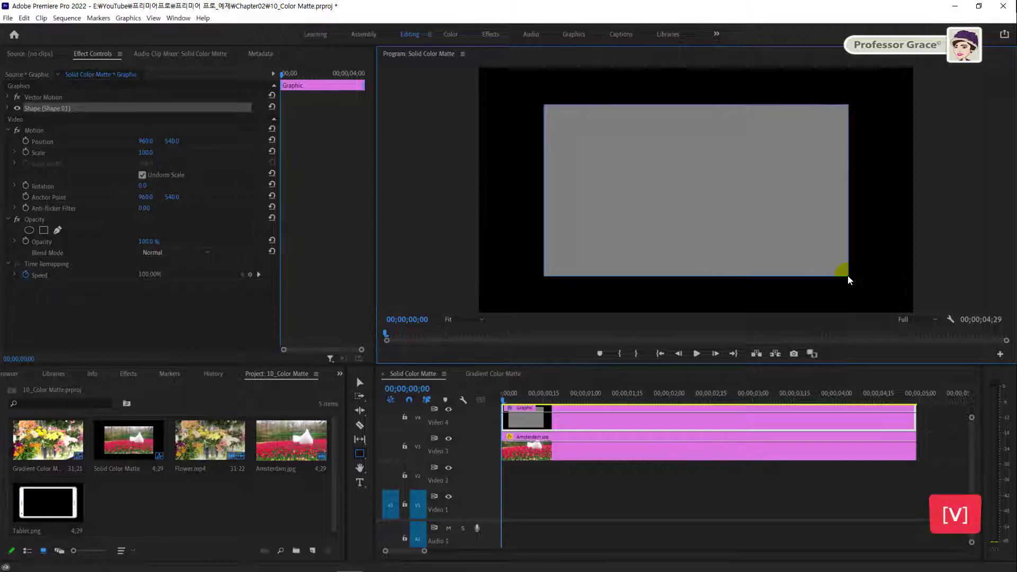
click(670, 263)
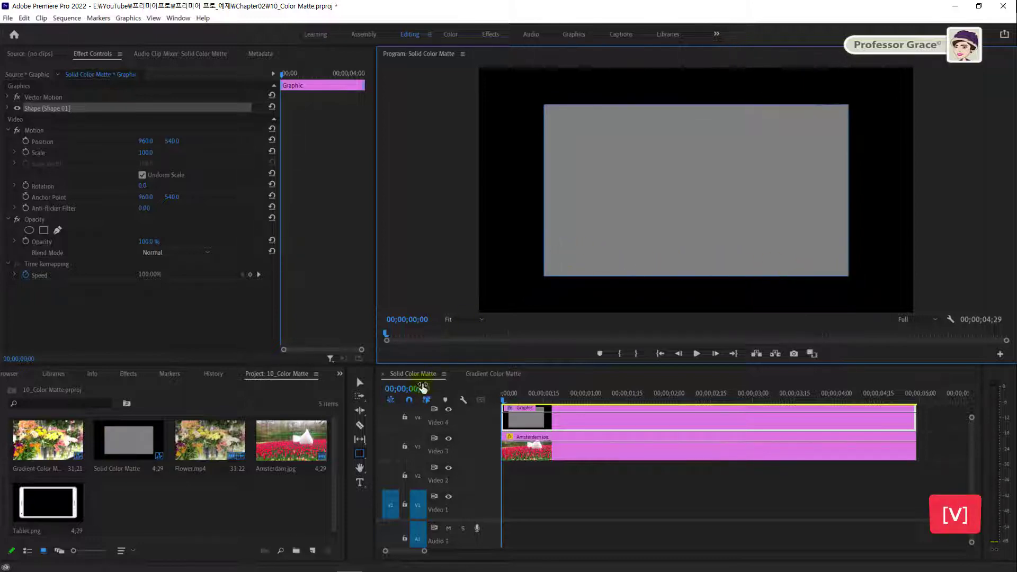
click(360, 385)
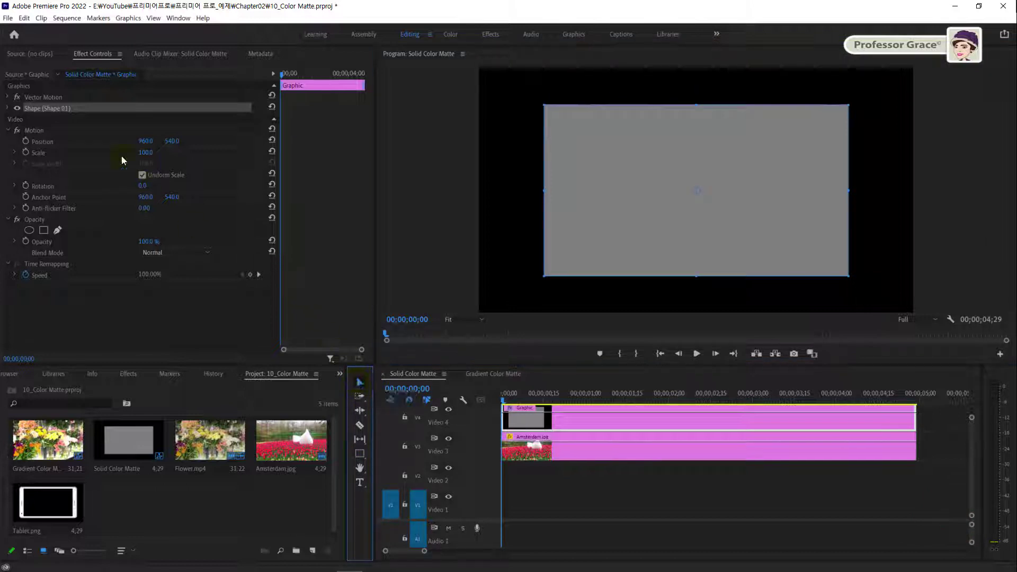
Make the rectangle an unfilled white outline with stroke width 50.
click(8, 108)
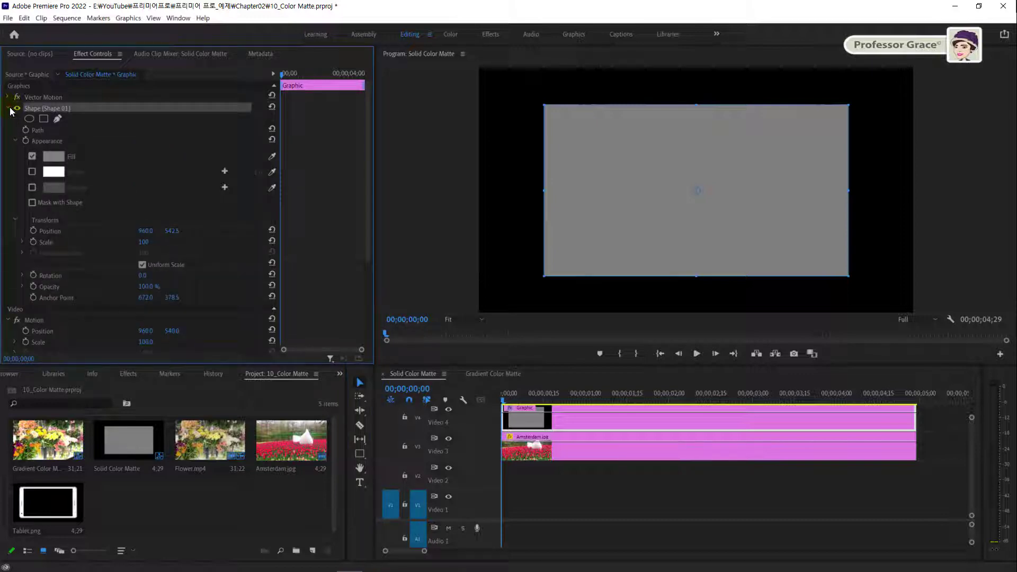
click(31, 156)
click(33, 172)
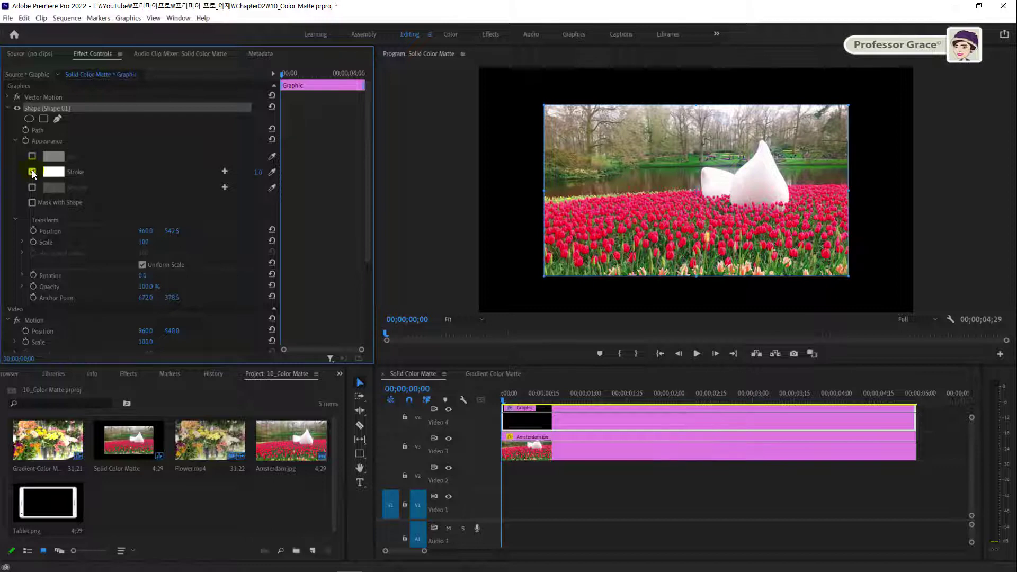
click(256, 170)
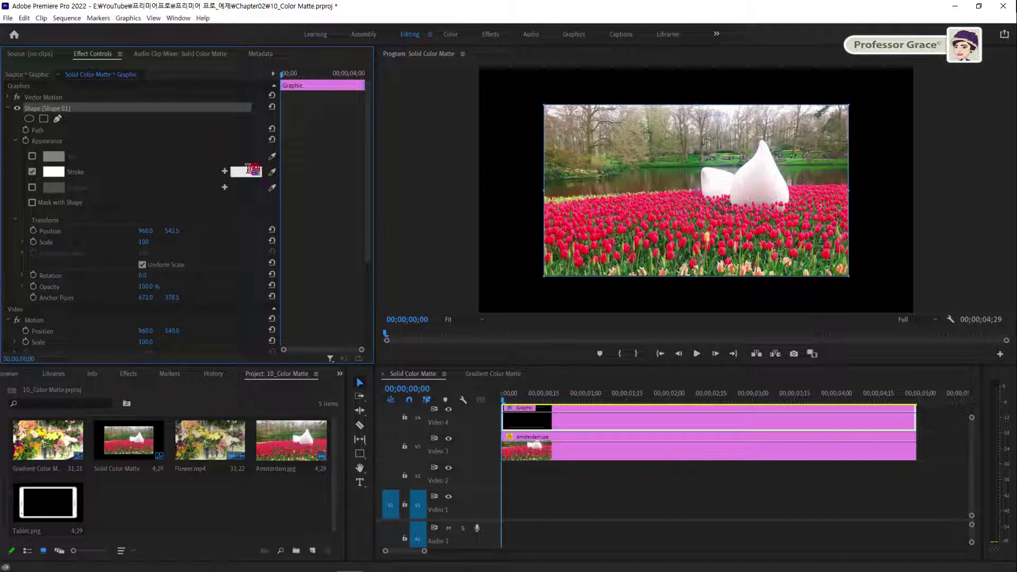
text(5)
key(Return)
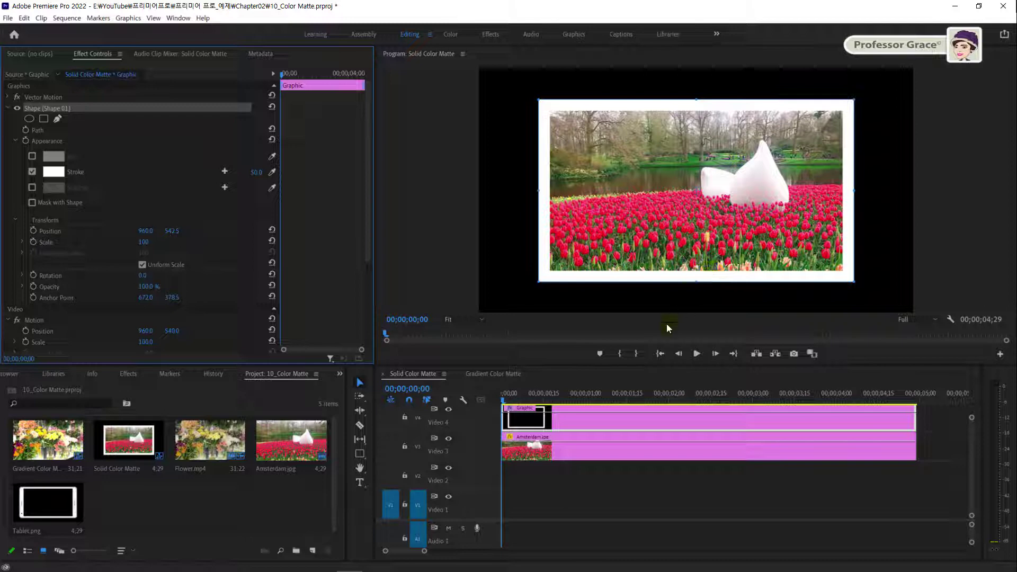
Move the Graphic clip from Video 4 down to Video 2 beneath the photo.
click(608, 420)
click(600, 422)
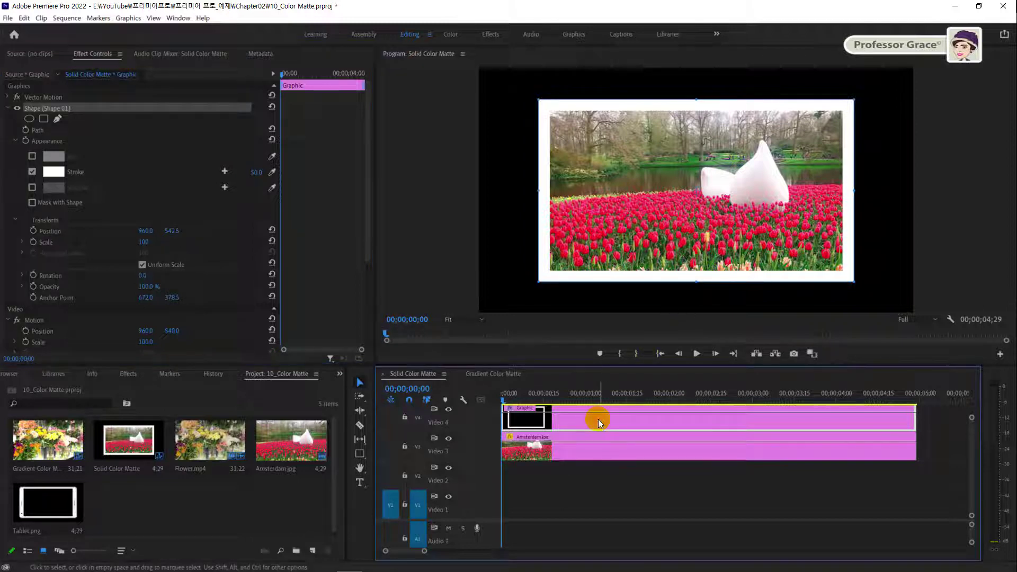
drag(598, 422, 598, 463)
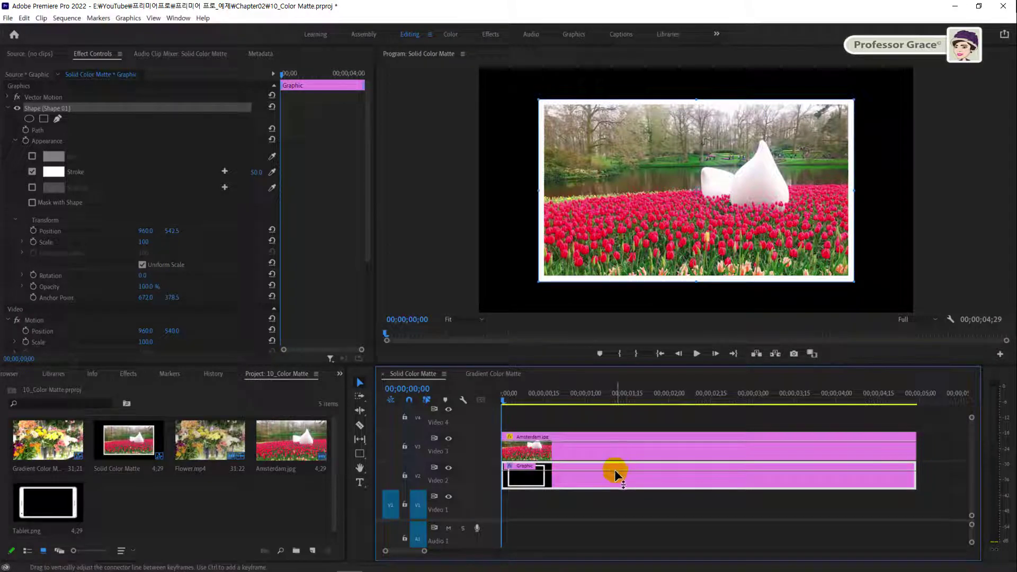
Create a new colour matte with hex 45C0A6 and name it 'Mint Green'.
click(314, 552)
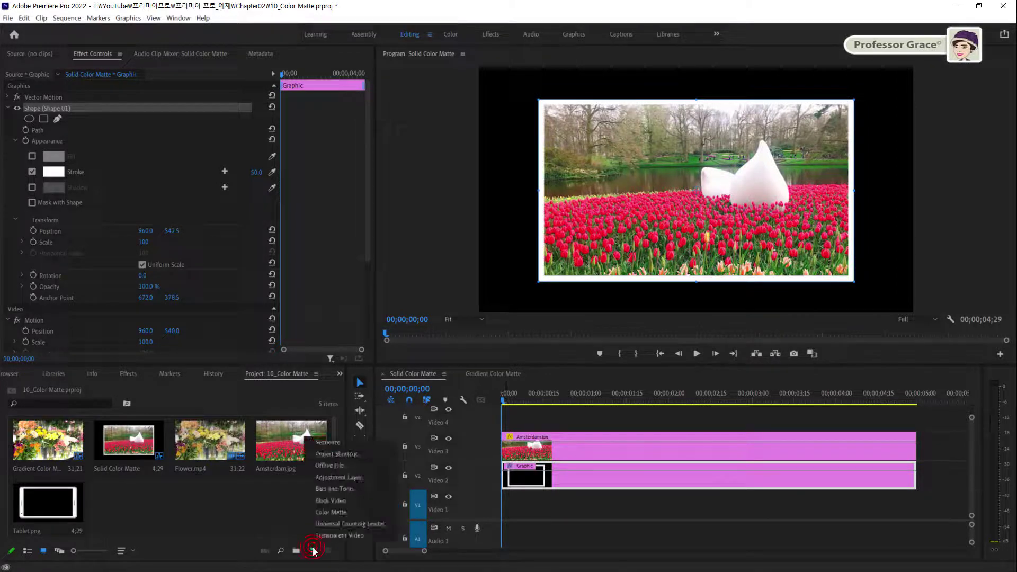
click(330, 514)
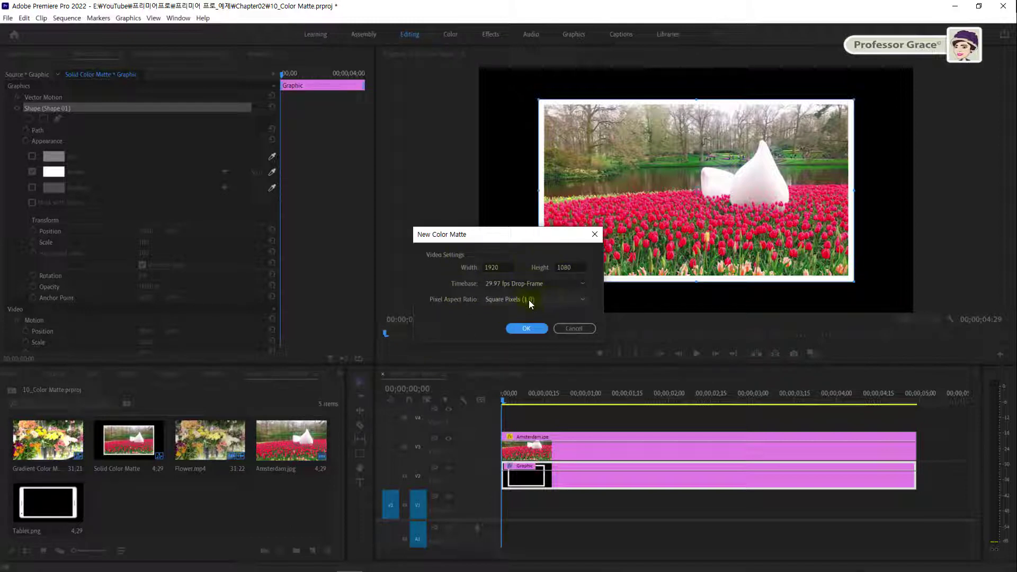
click(527, 328)
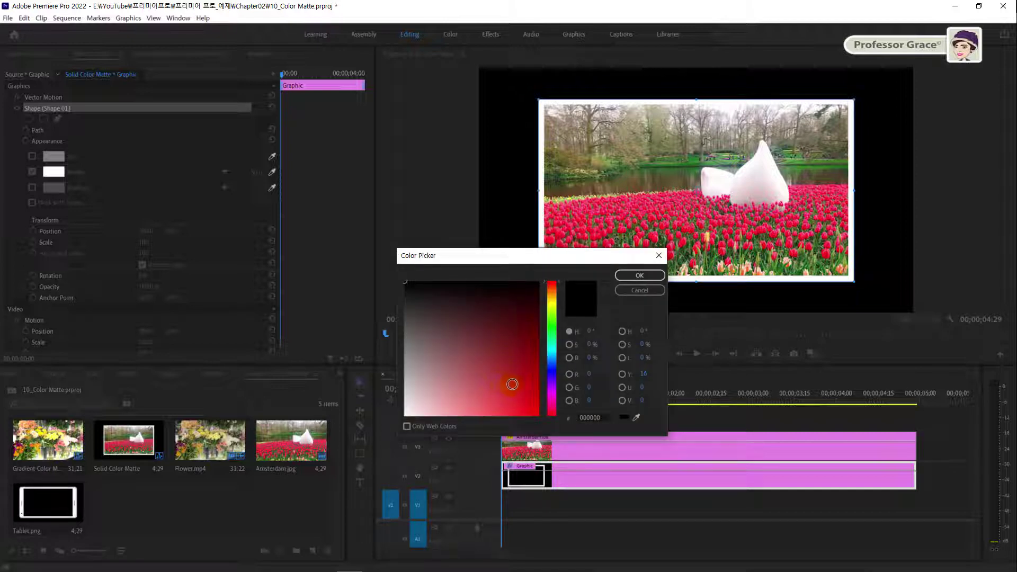
click(586, 418)
text(45c)
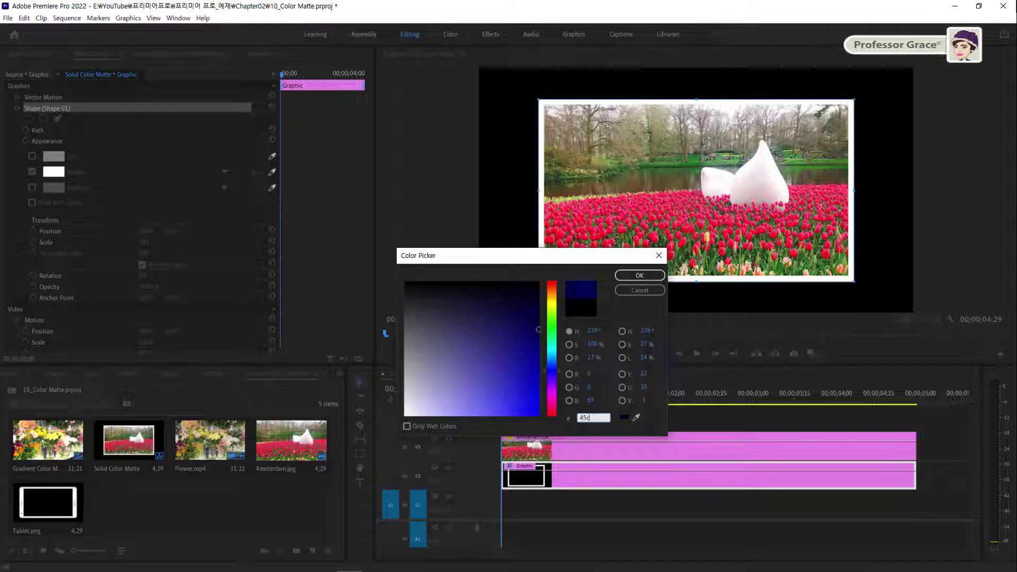
text(0a6)
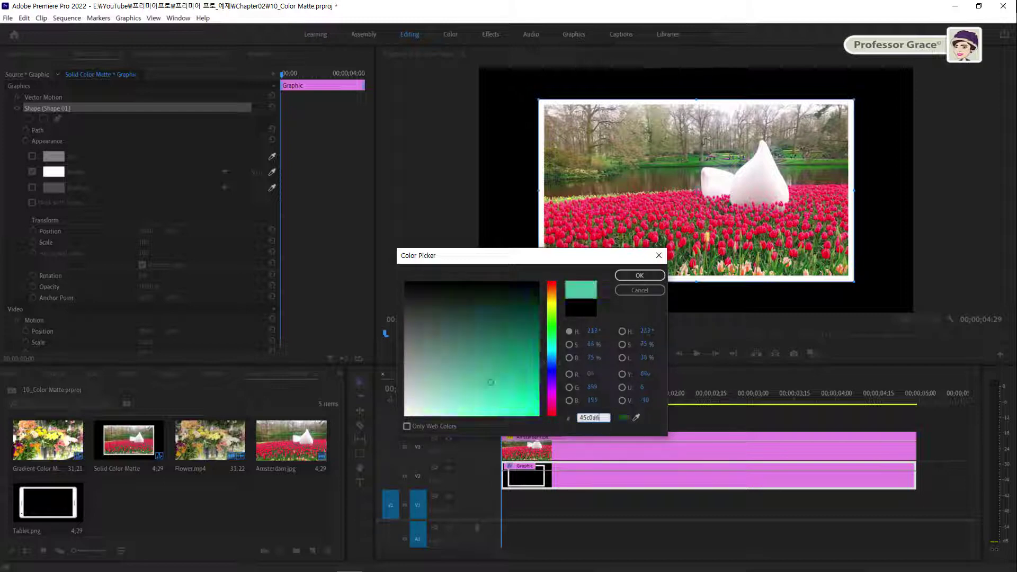
click(641, 276)
click(509, 290)
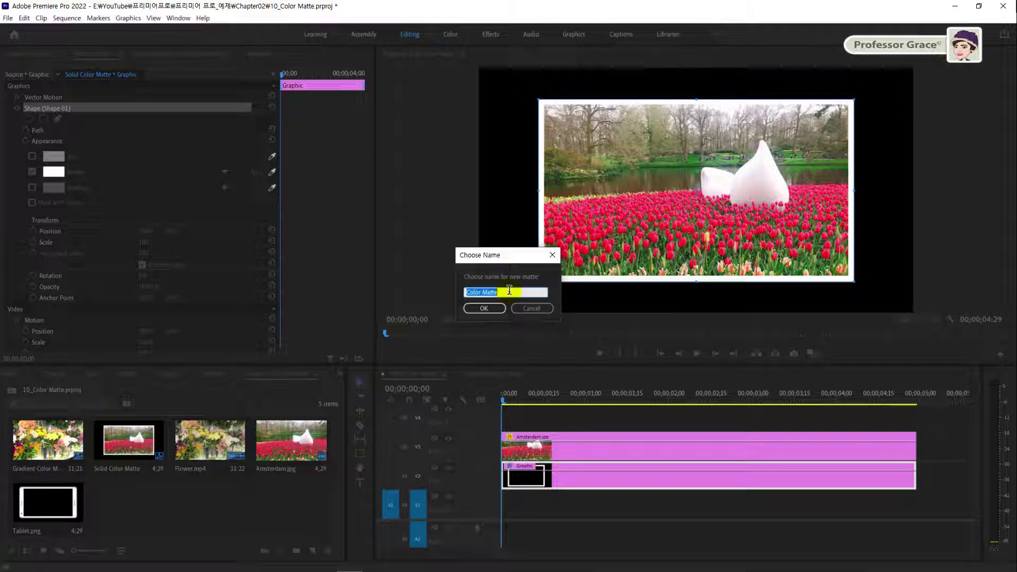
text(Mint Gr)
text(een)
click(493, 309)
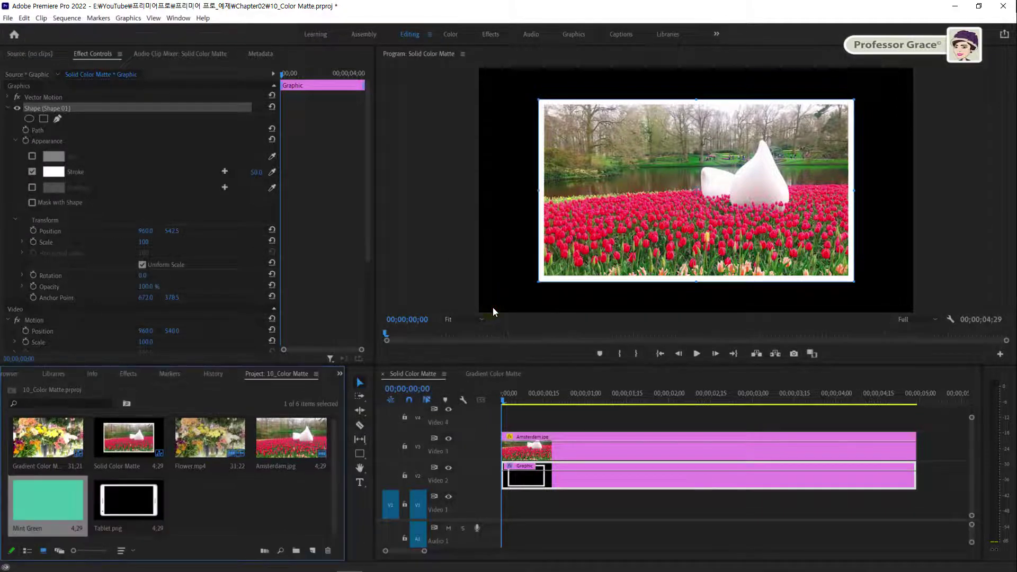
Place the Mint Green matte at the start of Video 1 and reopen its colour settings.
click(211, 499)
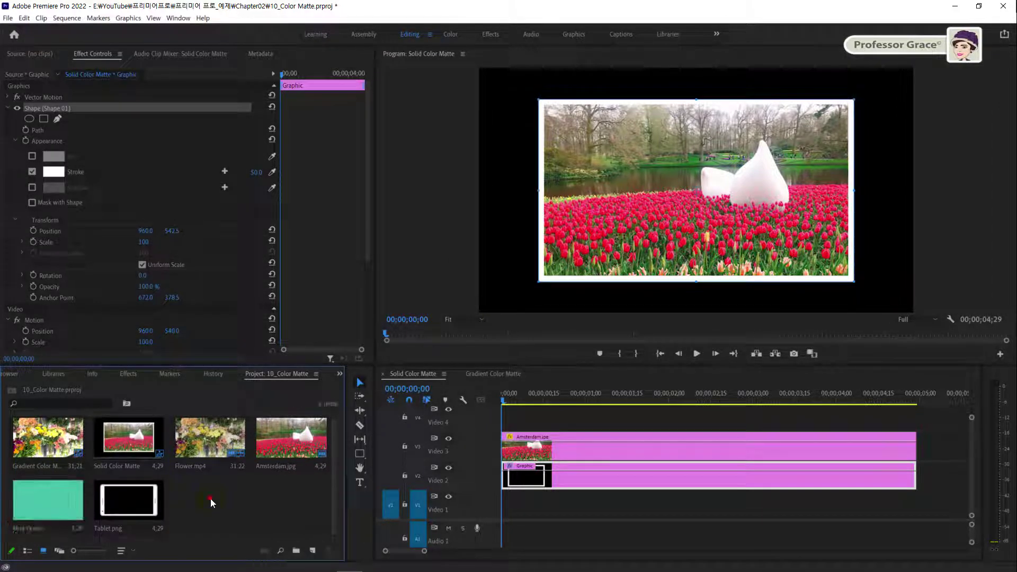
click(65, 512)
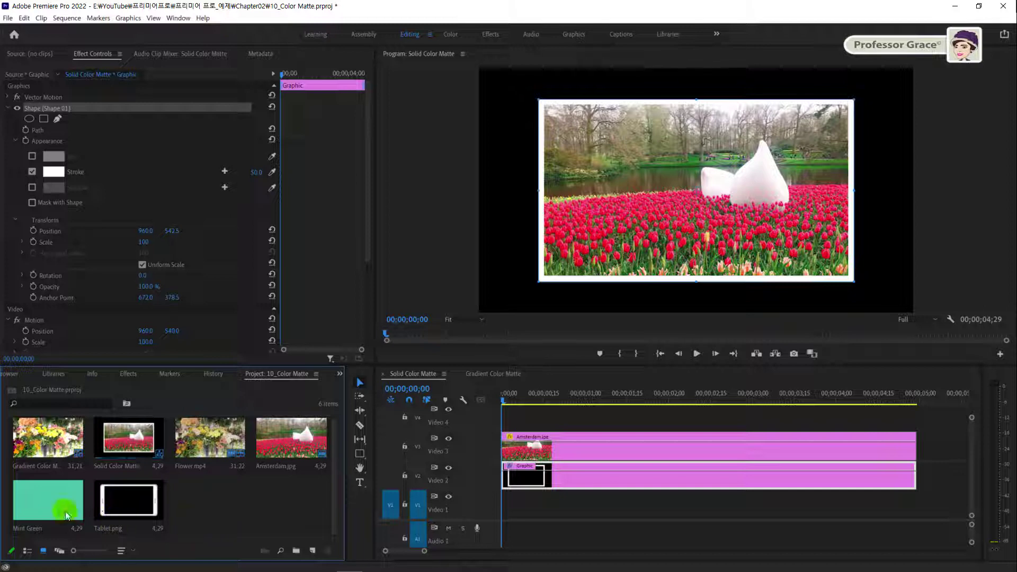
drag(27, 501, 35, 510)
click(56, 503)
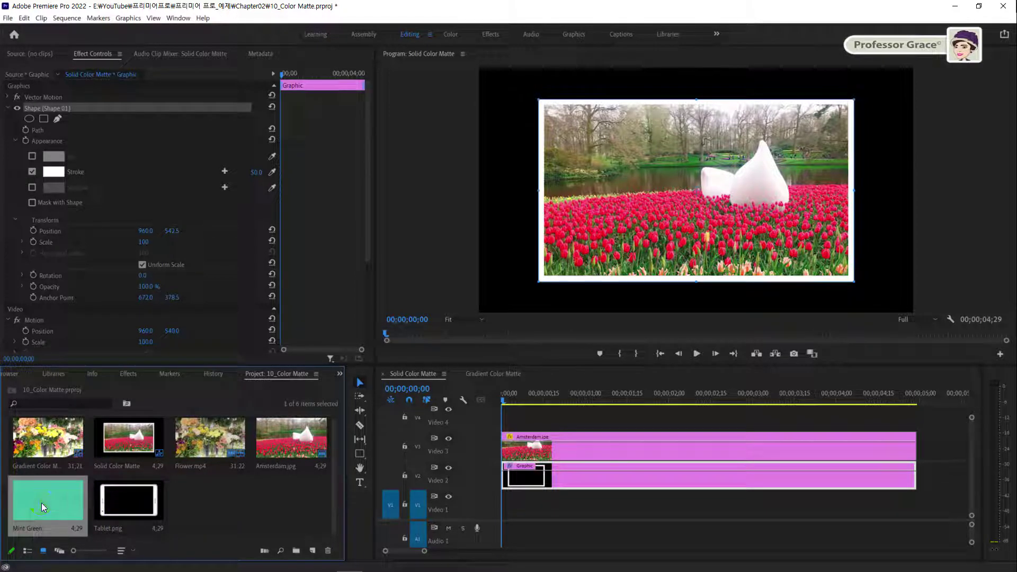
drag(42, 503, 507, 509)
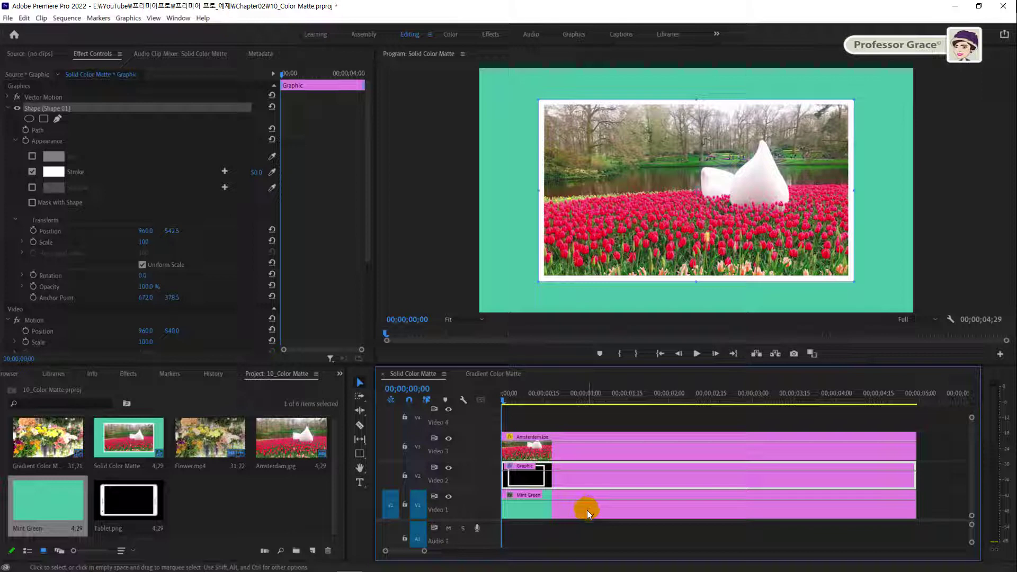
click(586, 498)
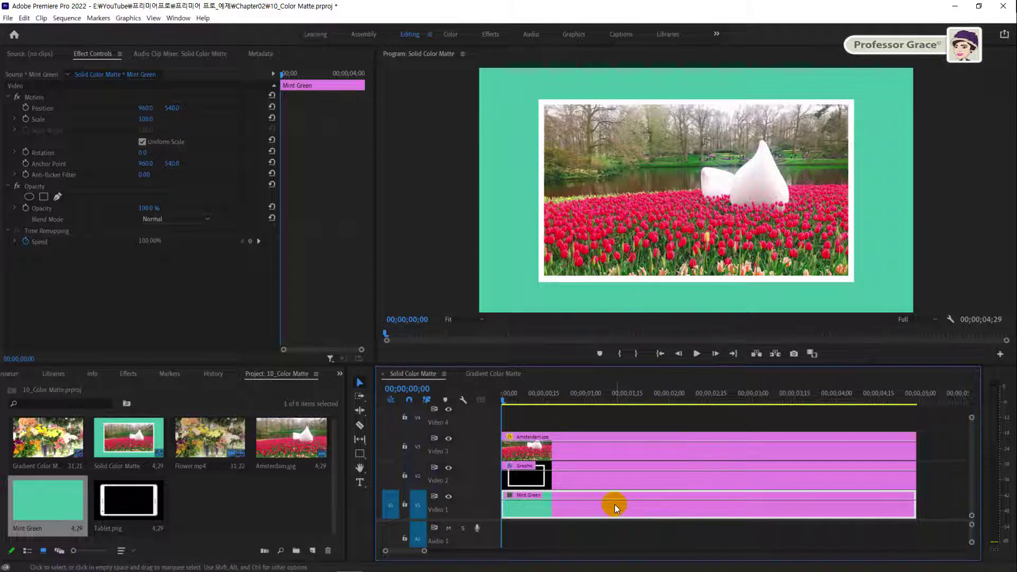
click(45, 506)
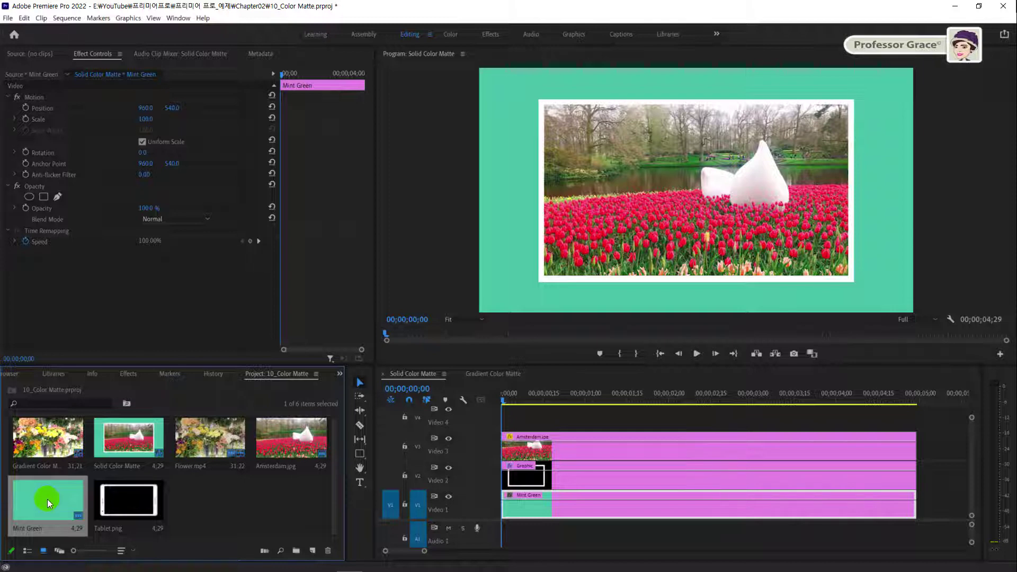
double_click(47, 501)
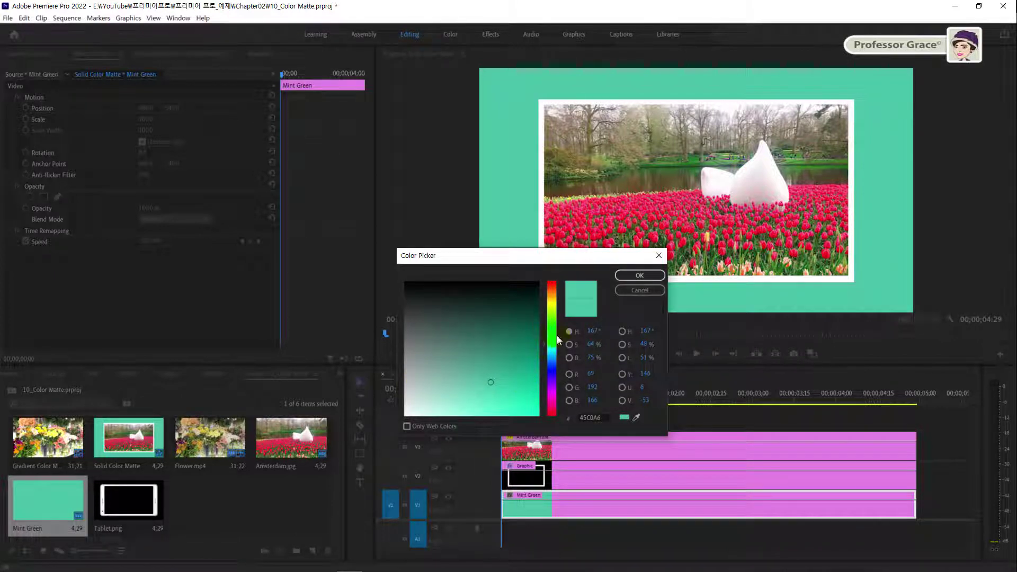
Recolour the matte to light pink F67496 in the Color Picker.
drag(559, 345, 555, 410)
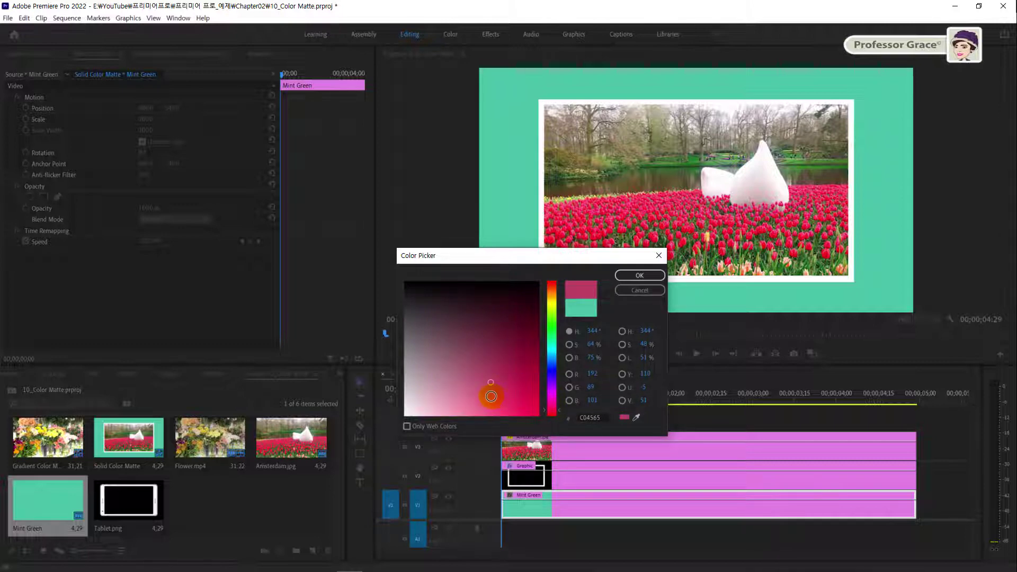
drag(491, 396, 475, 411)
click(640, 275)
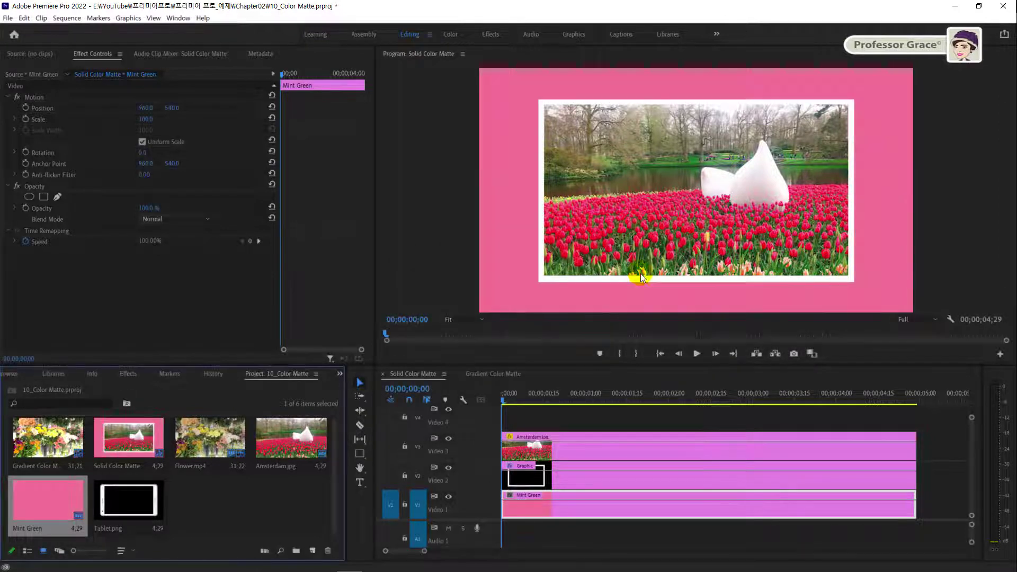
click(290, 494)
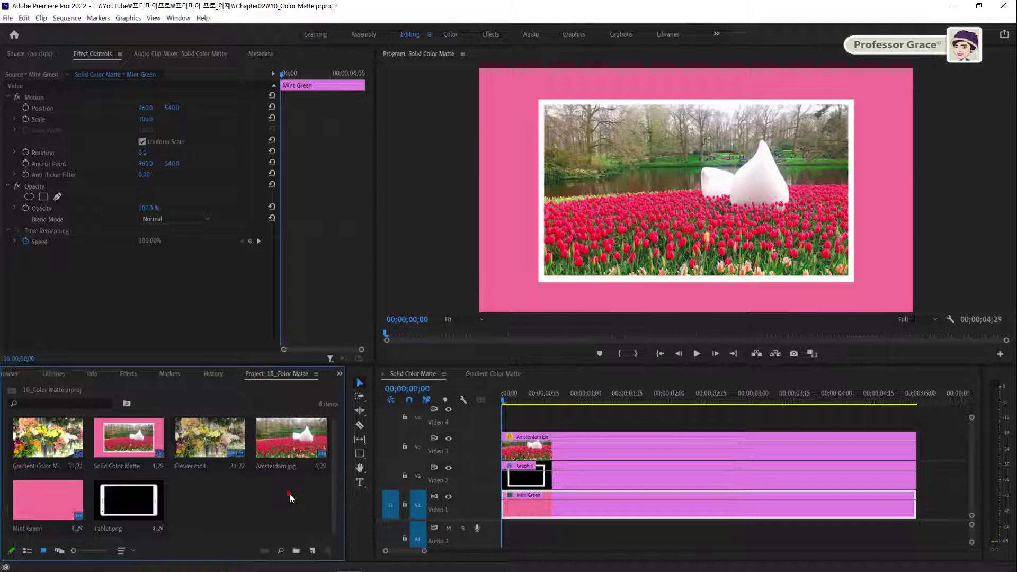
click(731, 299)
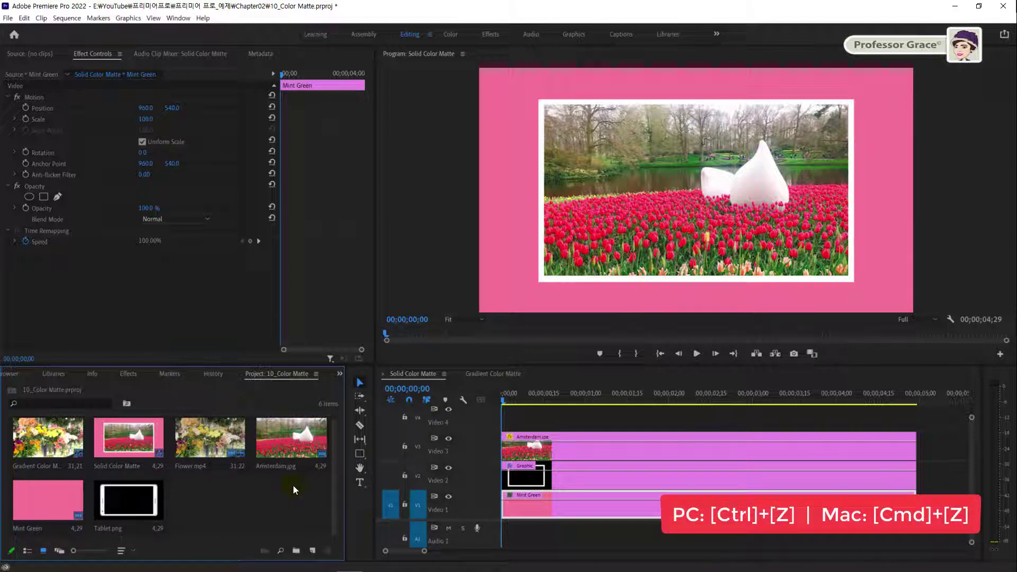
Undo the pink recolour back to mint green and bring up the Effects panel with Shift+7.
key(ctrl+z)
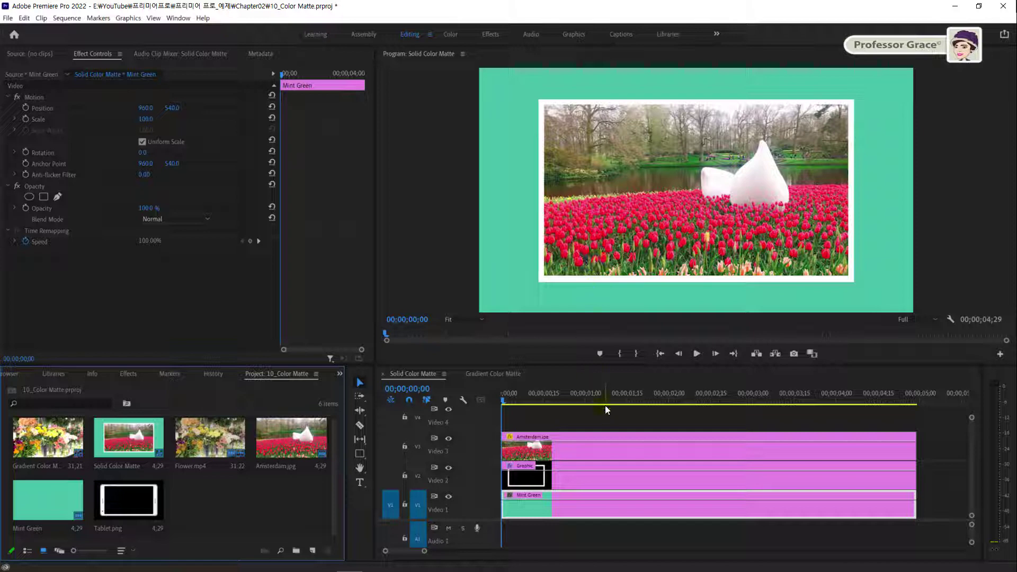
click(621, 452)
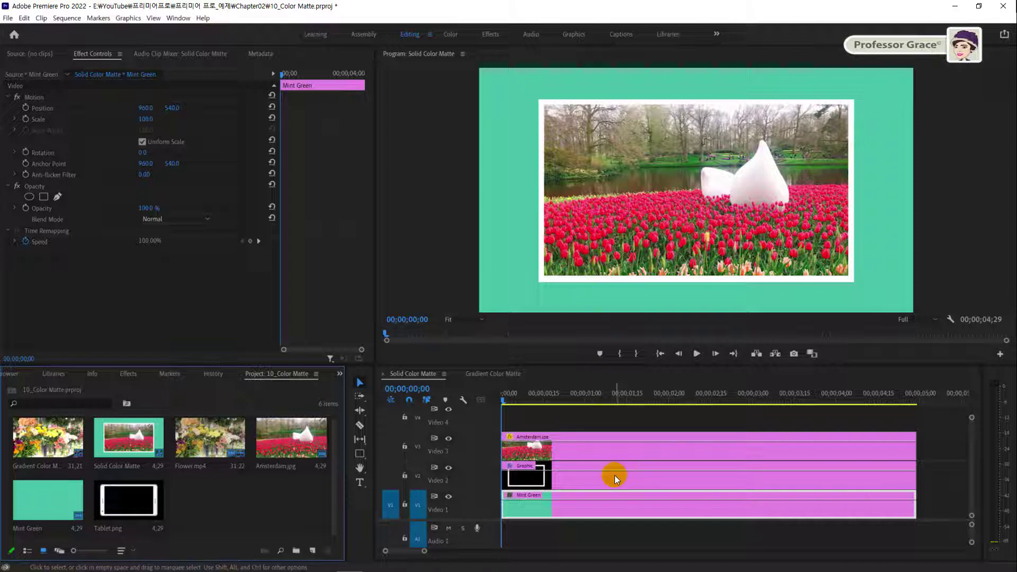
key(shift+7)
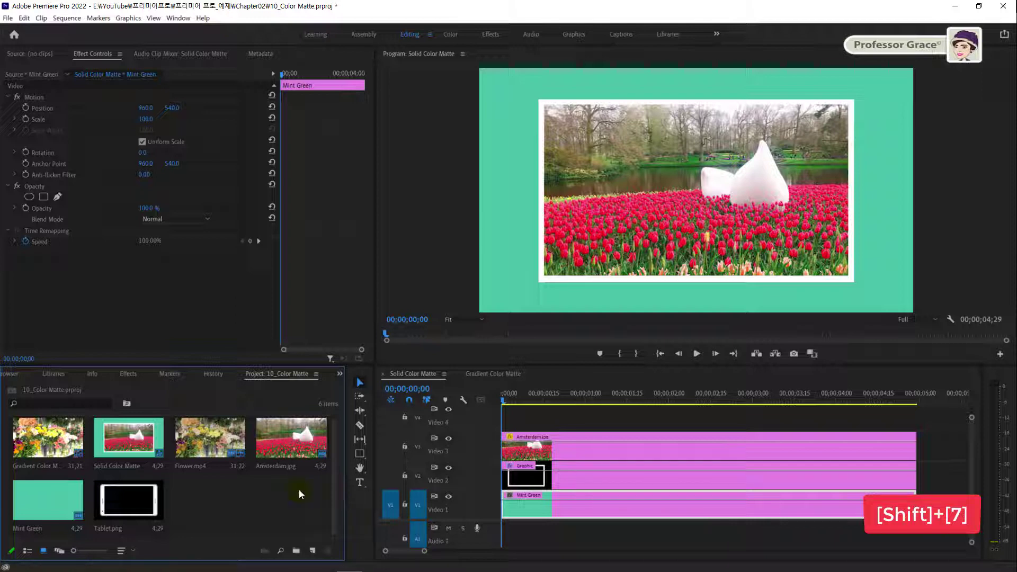
key(shift+7)
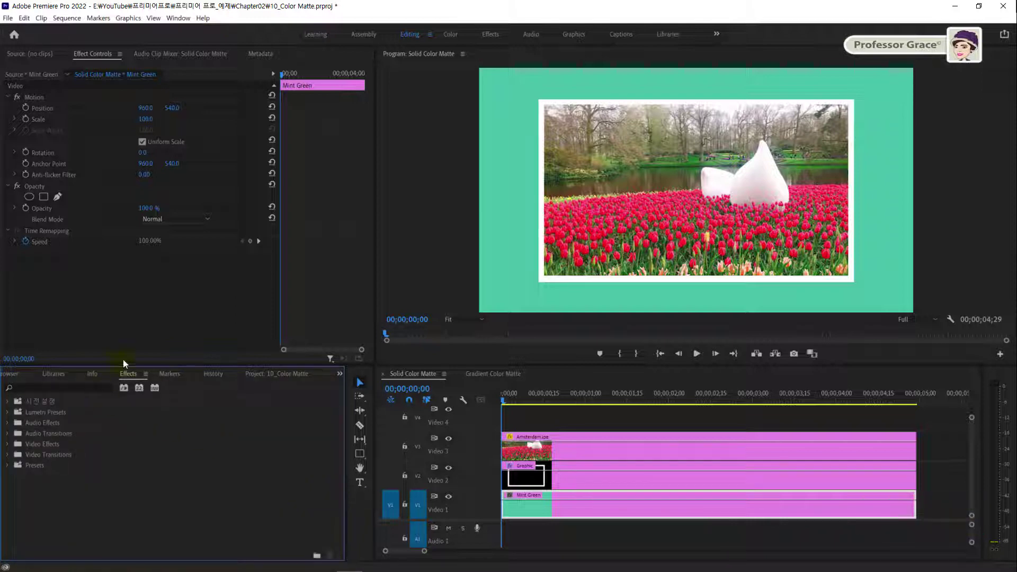
Search 'drop' and apply Drop Shadow to the Graphic clip on Video 2.
click(19, 387)
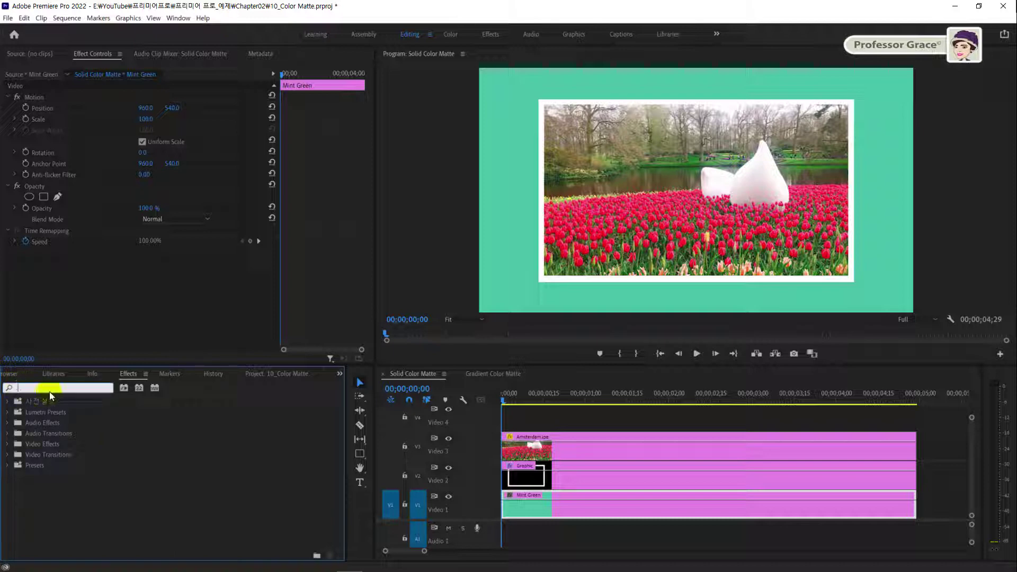
text(drop)
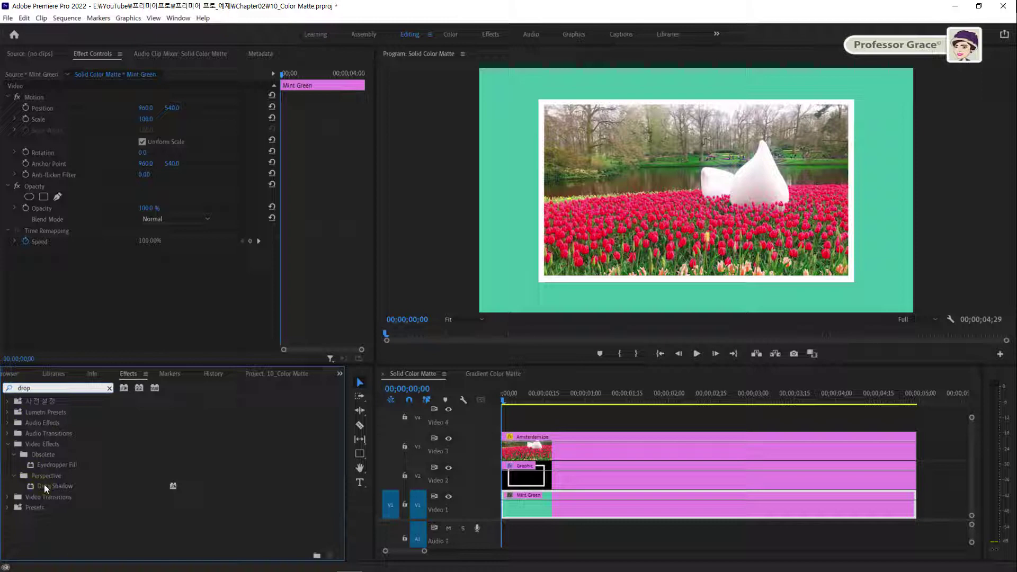
click(44, 486)
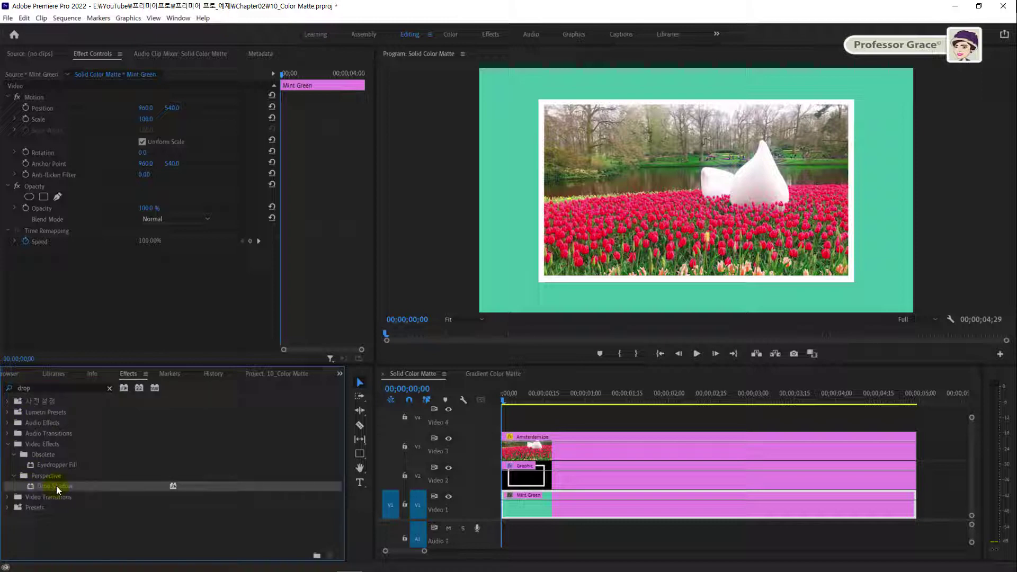
drag(56, 485, 587, 481)
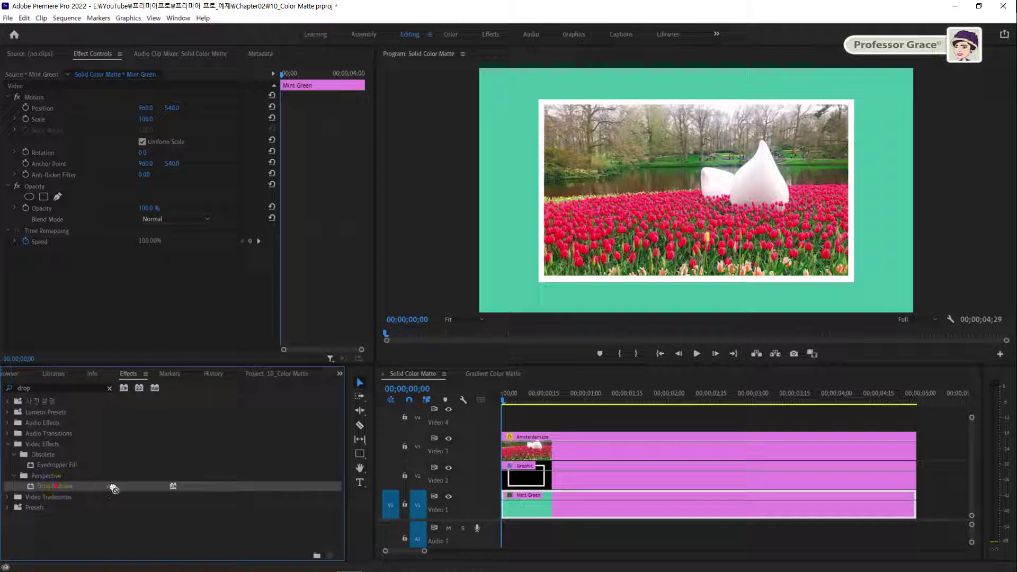
click(587, 480)
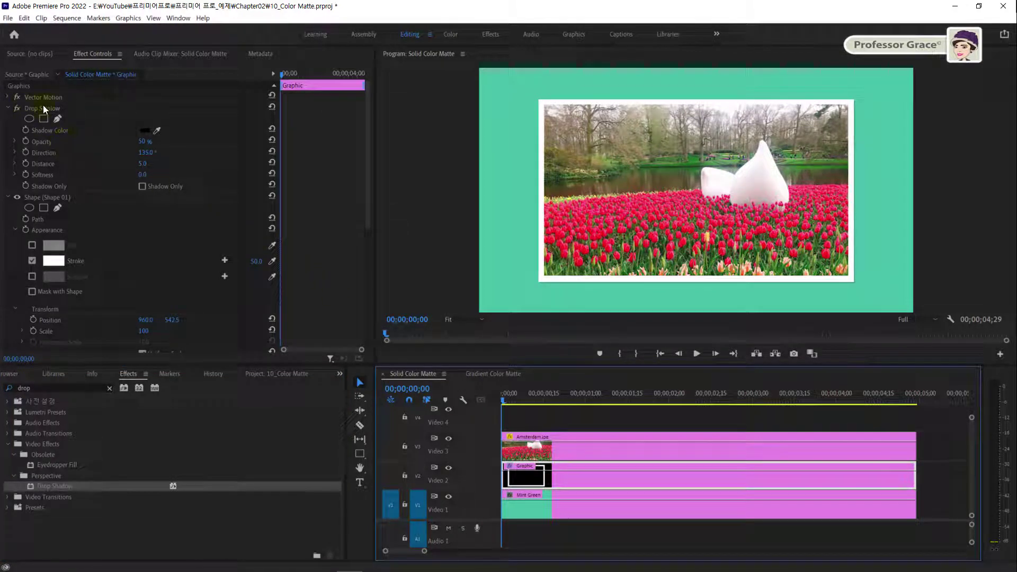
Set the drop shadow opacity to 75 and its direction to 180.
click(146, 142)
text(75)
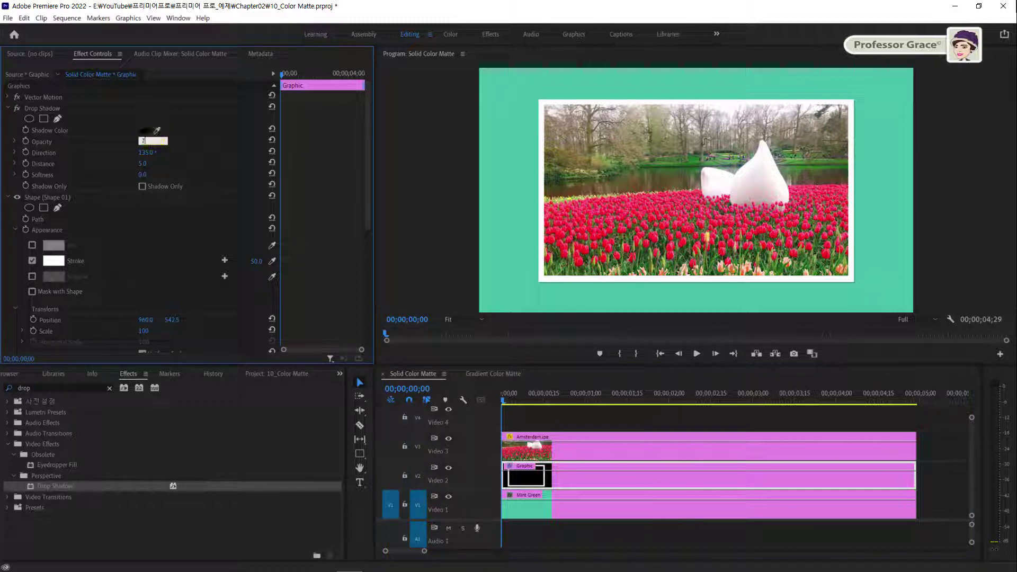
key(Return)
click(152, 152)
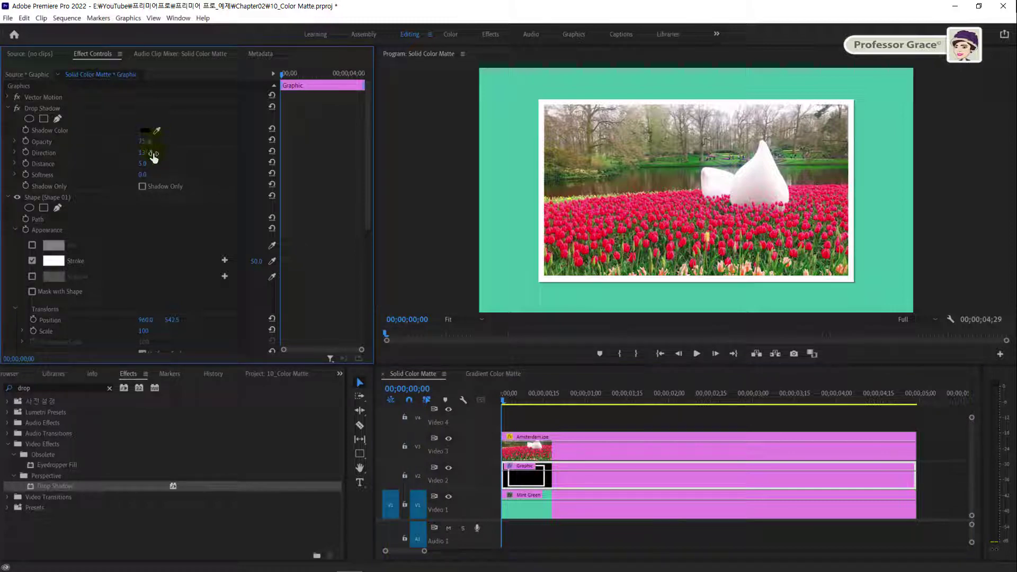
text(180)
key(Return)
Set shadow distance 0 and softness 50, then adjust the direction to 90 degrees.
click(143, 163)
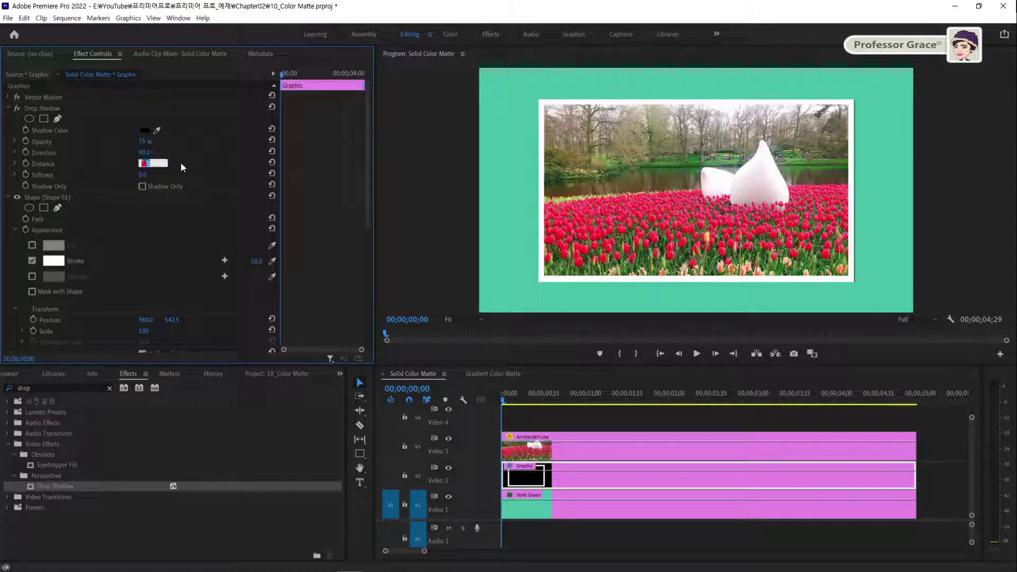
key(Return)
click(158, 175)
text(590)
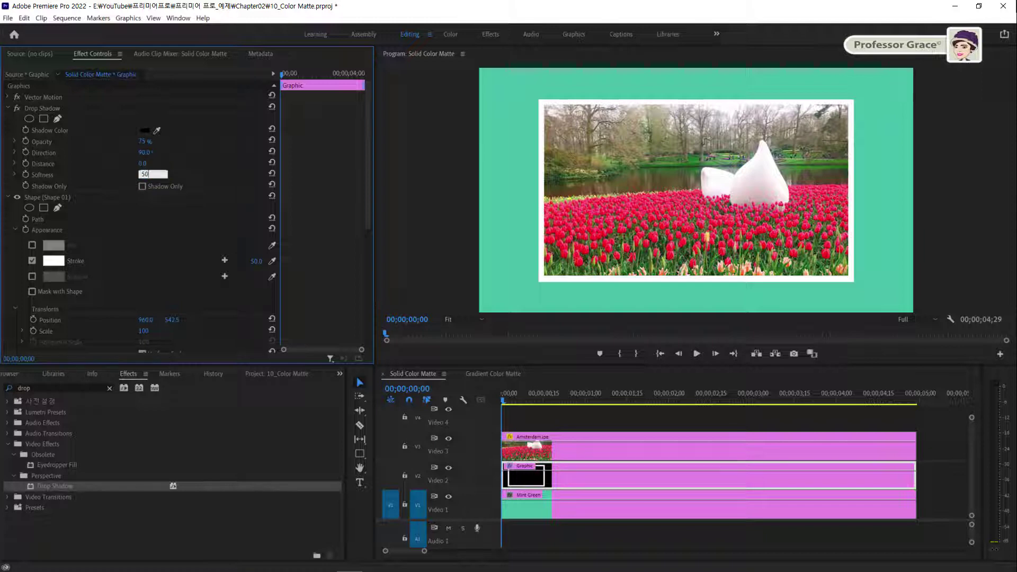
key(Return)
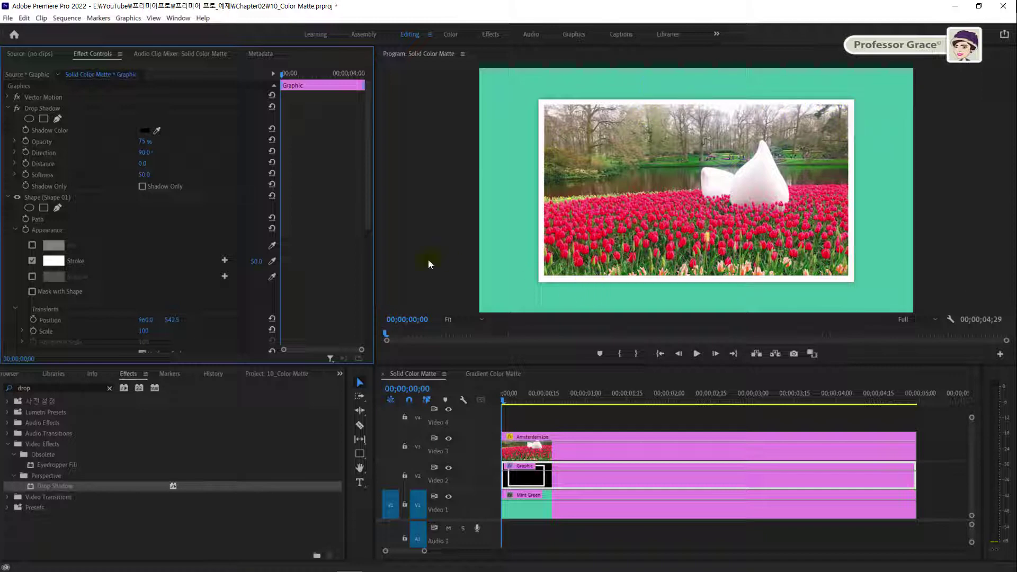
drag(142, 157, 176, 159)
click(671, 421)
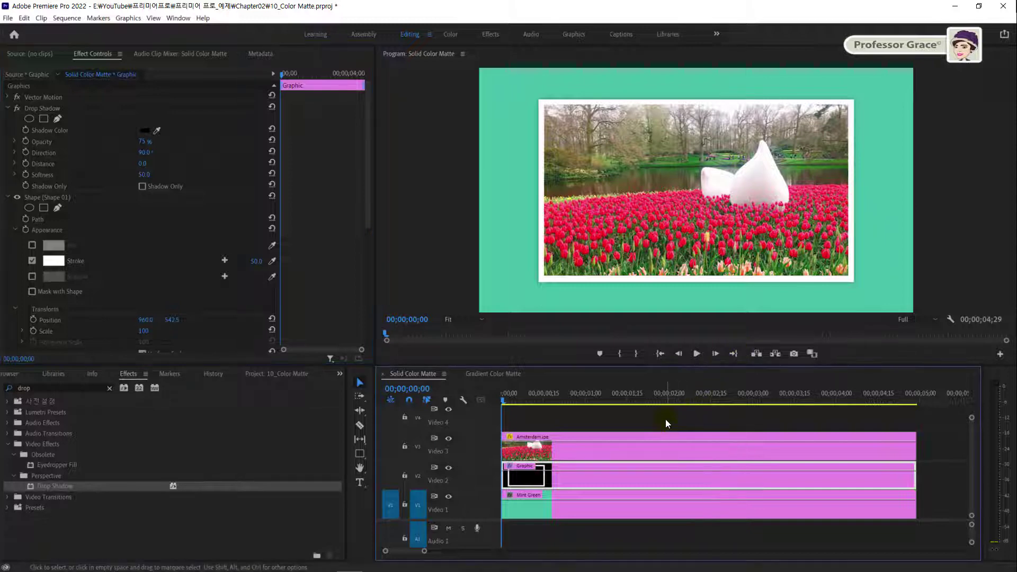
Scale Flower.mp4 in the Gradient Color Matte sequence to 70 and bring up the Project panel.
click(502, 373)
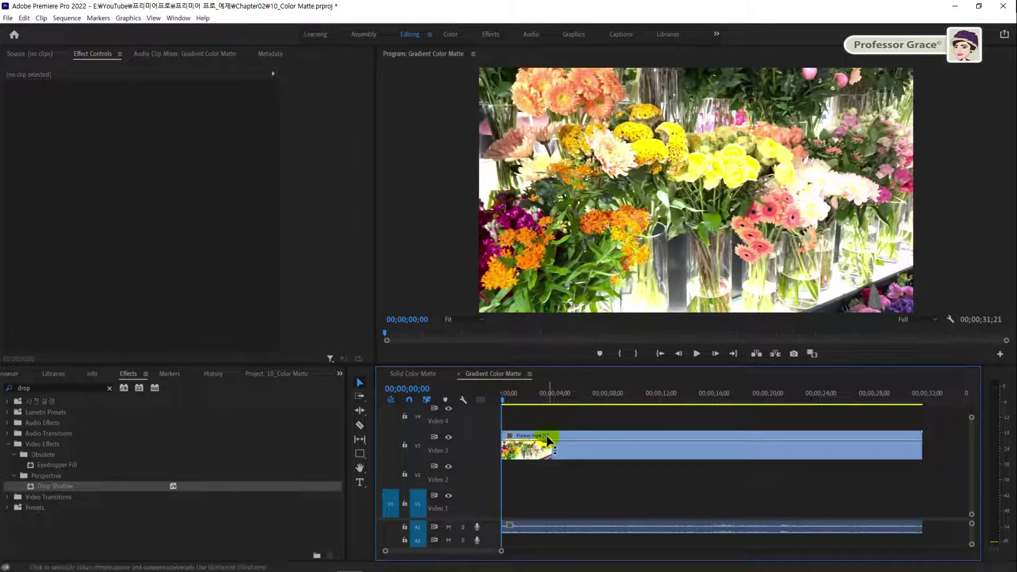
click(561, 450)
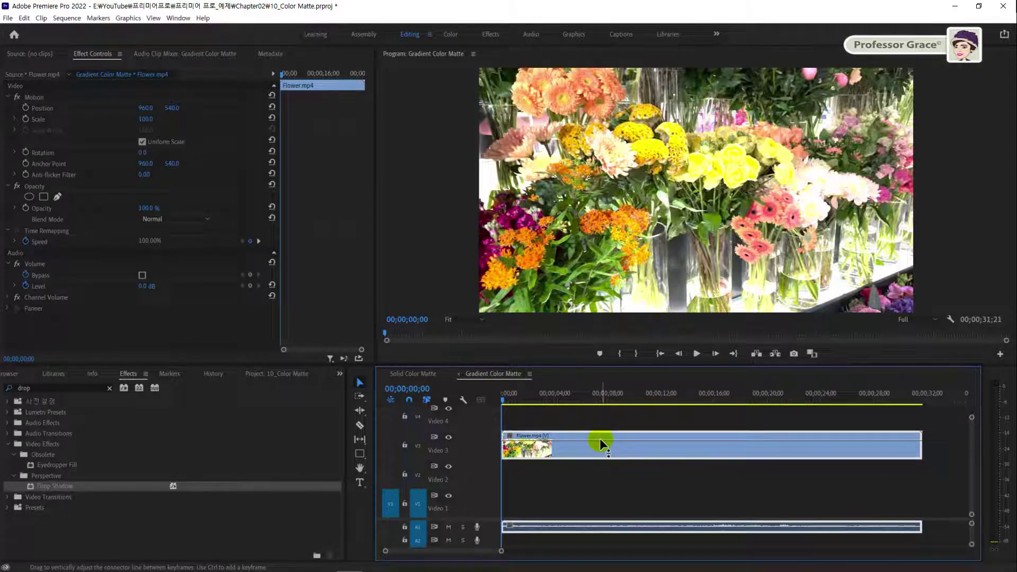
click(148, 120)
text(70)
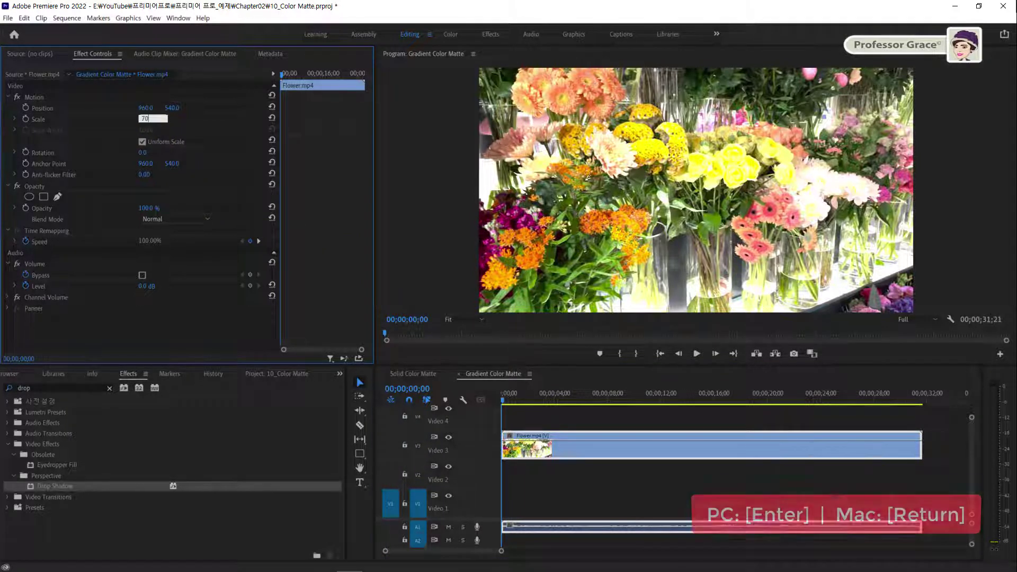
key(Return)
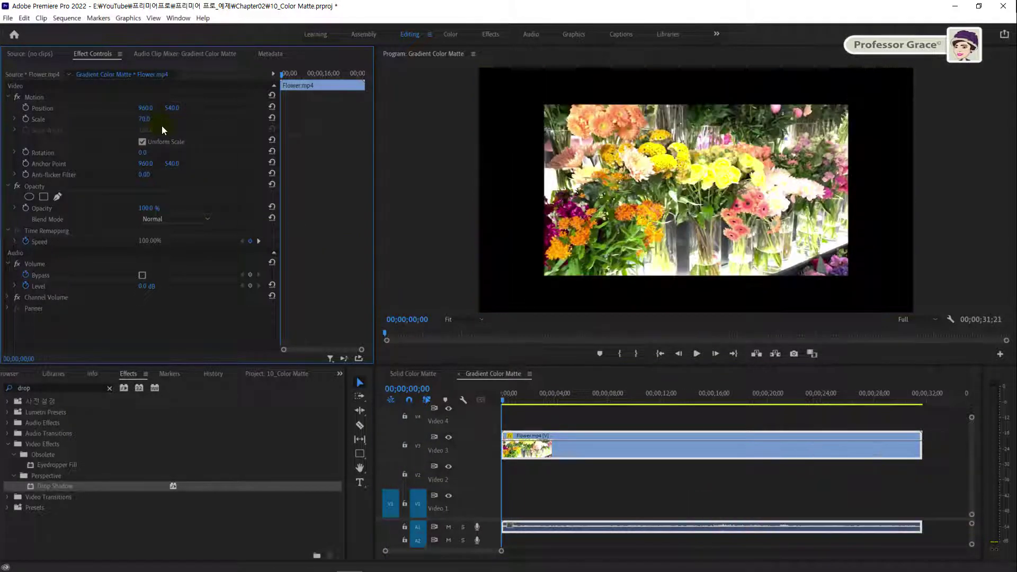
key(shift+1)
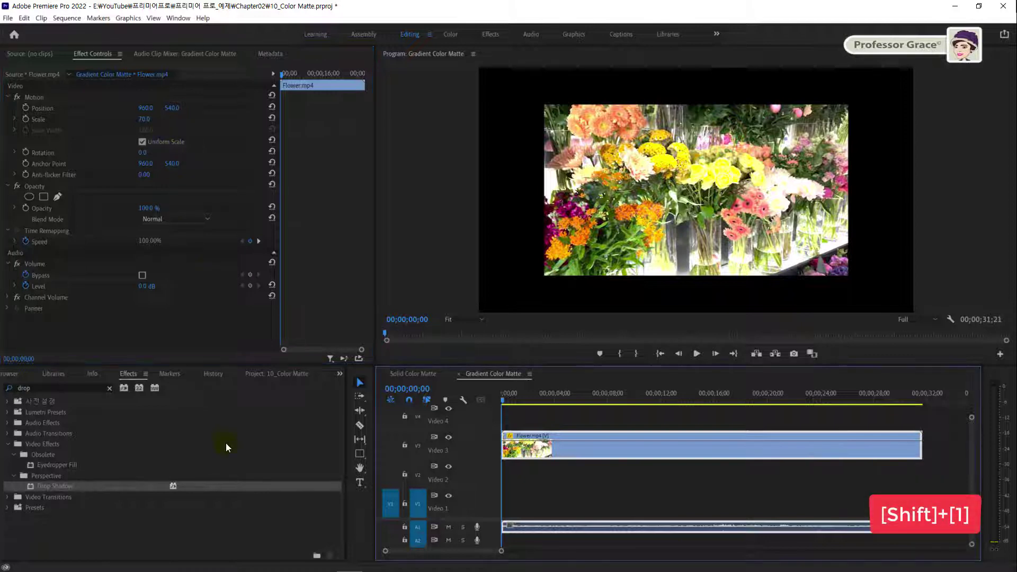
key(shift+1)
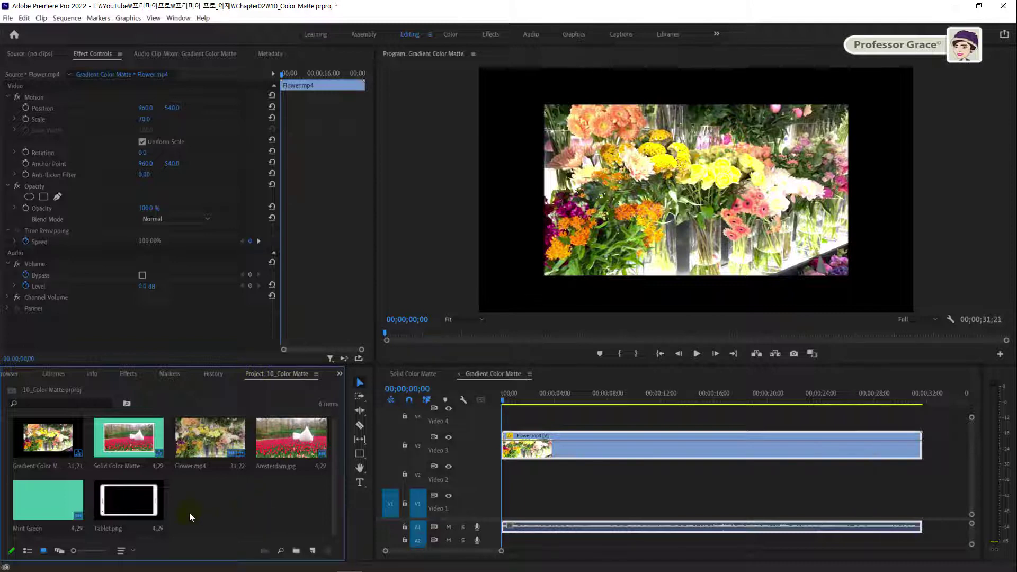
Place Tablet.png on Video 2 under Flower.mp4 and extend it to the flower clip's end.
click(121, 510)
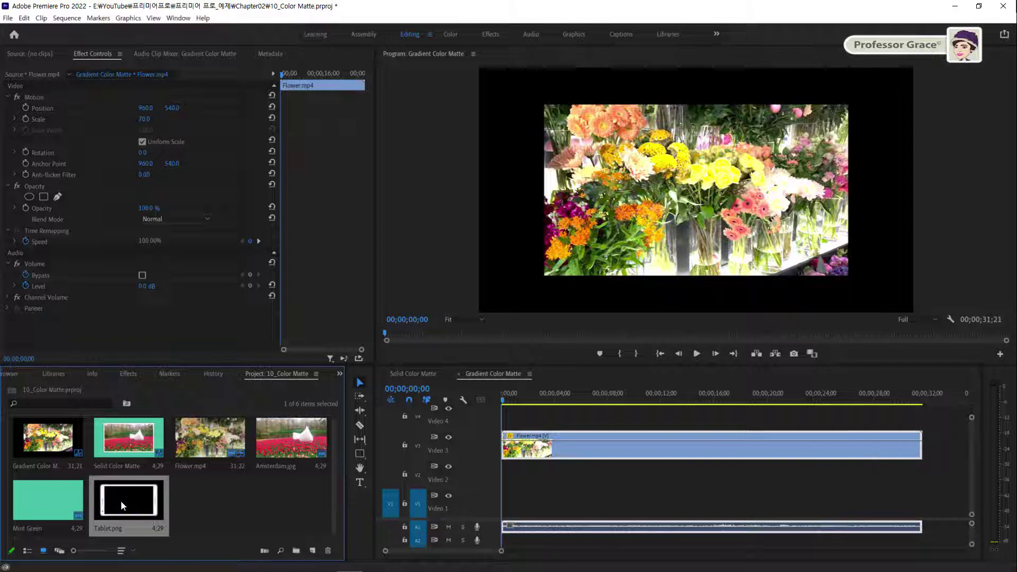
mouse_move(121, 501)
mouse_down()
mouse_move(504, 490)
mouse_move(522, 471)
mouse_up()
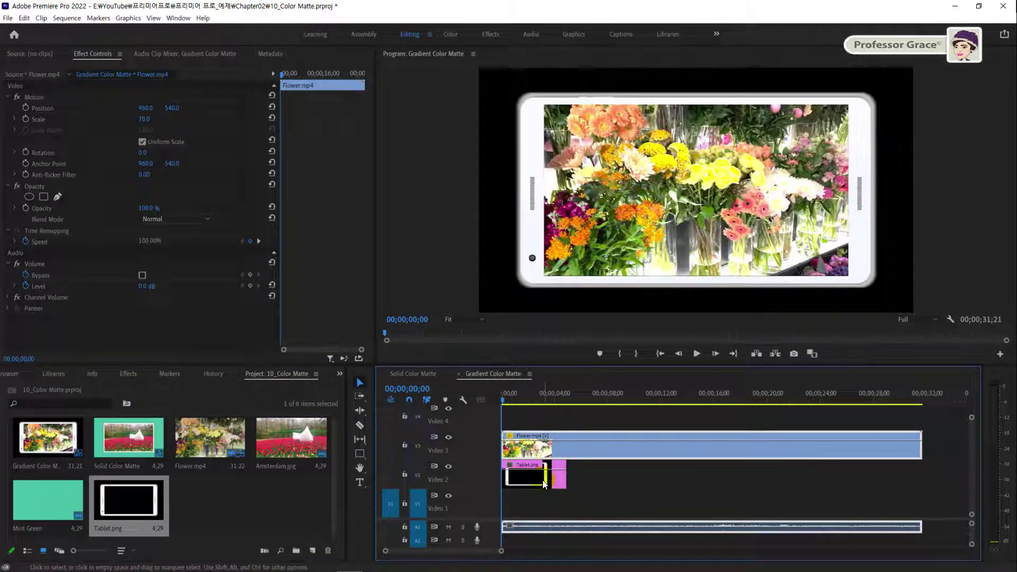
click(570, 475)
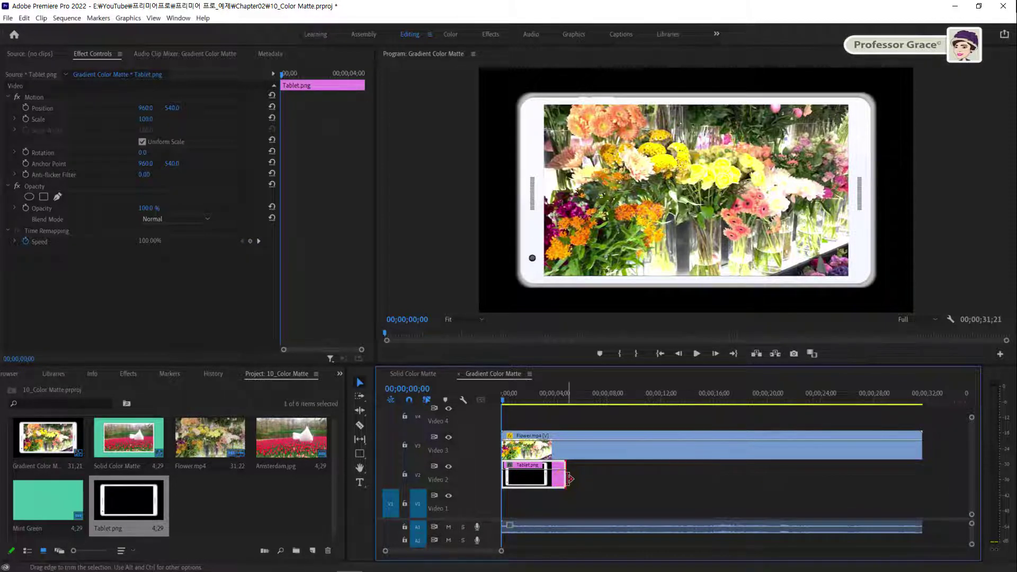
mouse_move(571, 477)
mouse_down()
mouse_move(787, 480)
mouse_move(919, 456)
mouse_up()
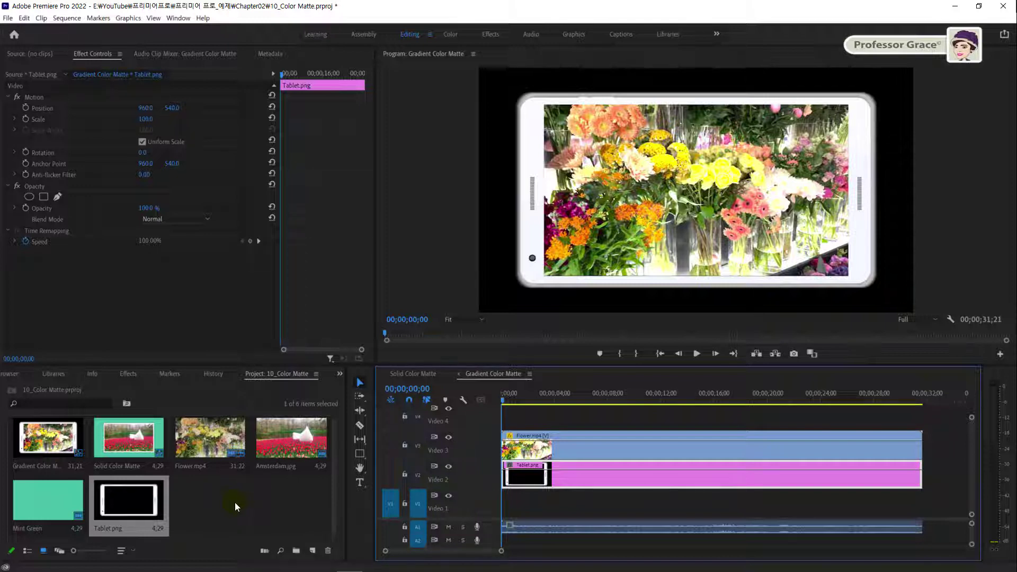
Create a new legacy title named 'Gradient Matte' and dismiss the titling-tools notice.
click(8, 18)
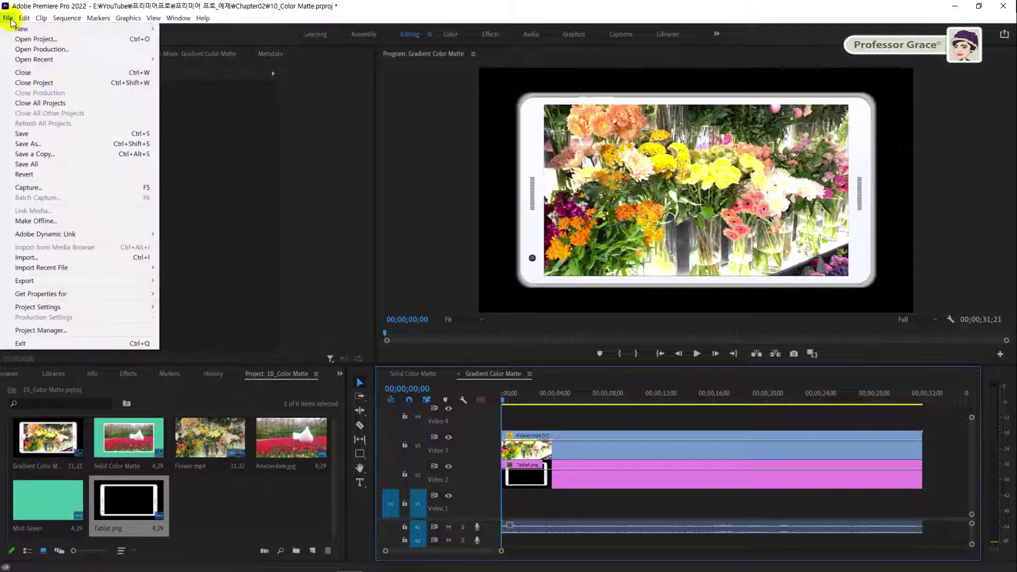
mouse_move(22, 29)
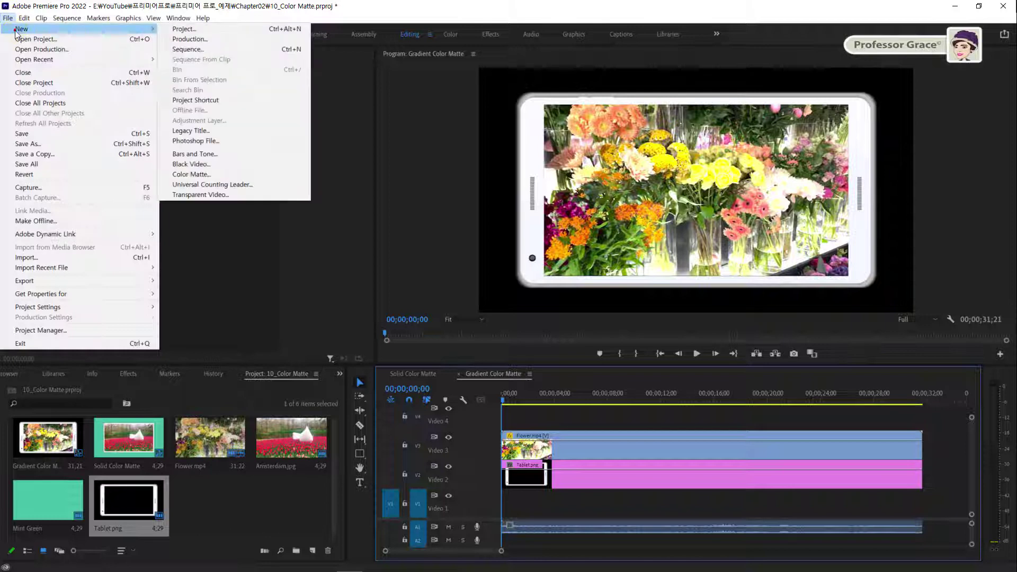
click(235, 131)
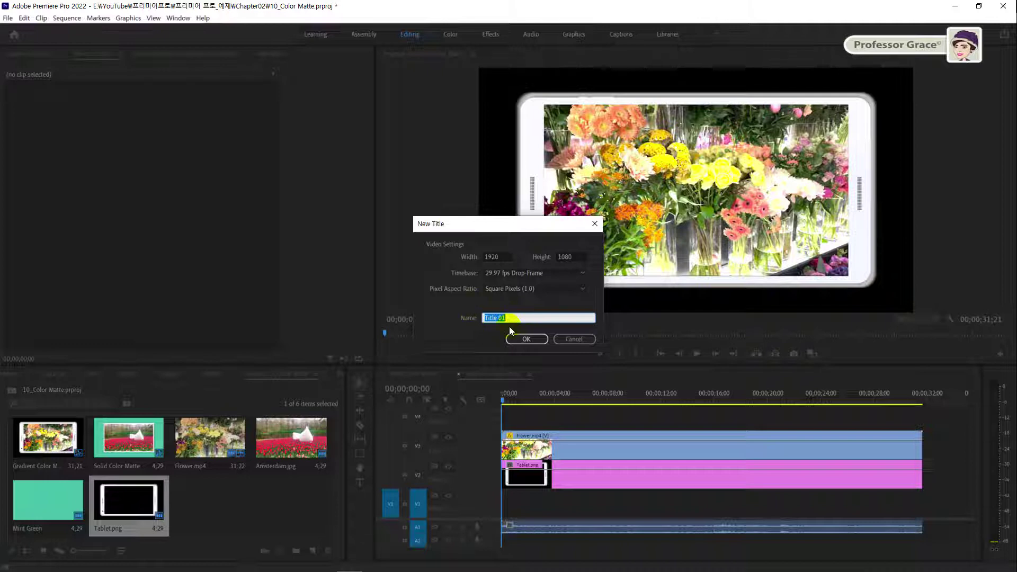
text(G)
text(radien)
text(t Matte)
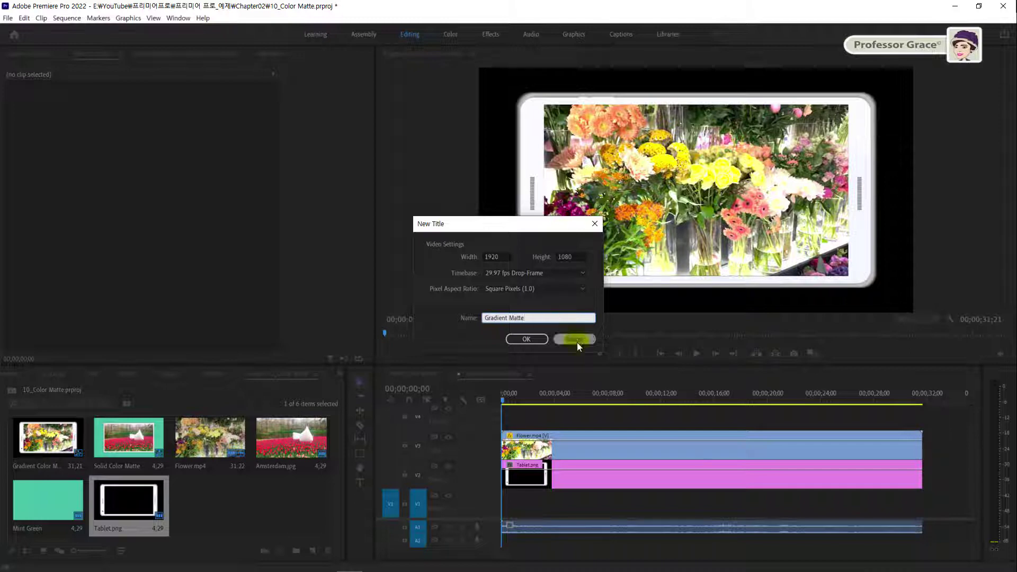
click(538, 341)
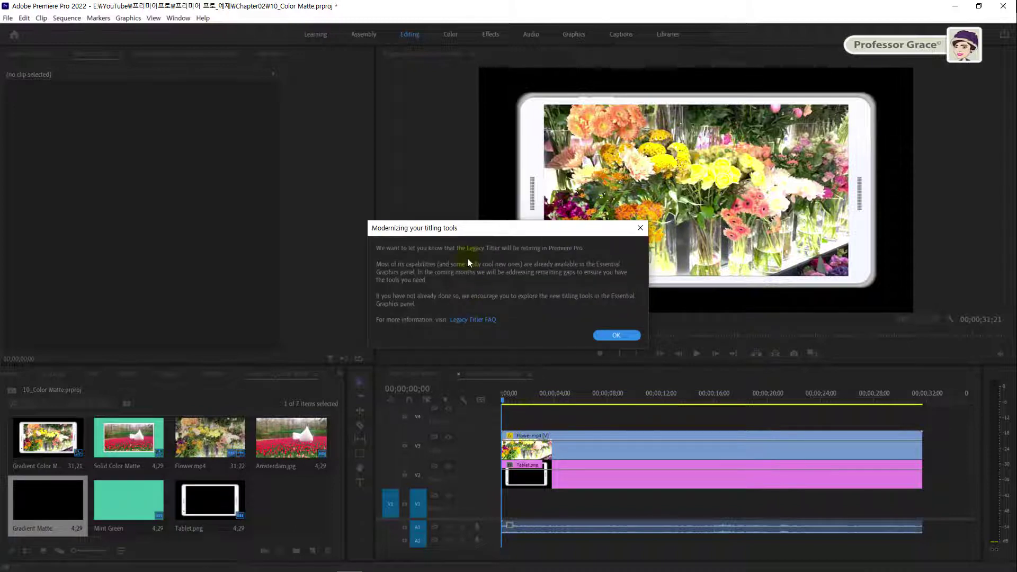
click(603, 334)
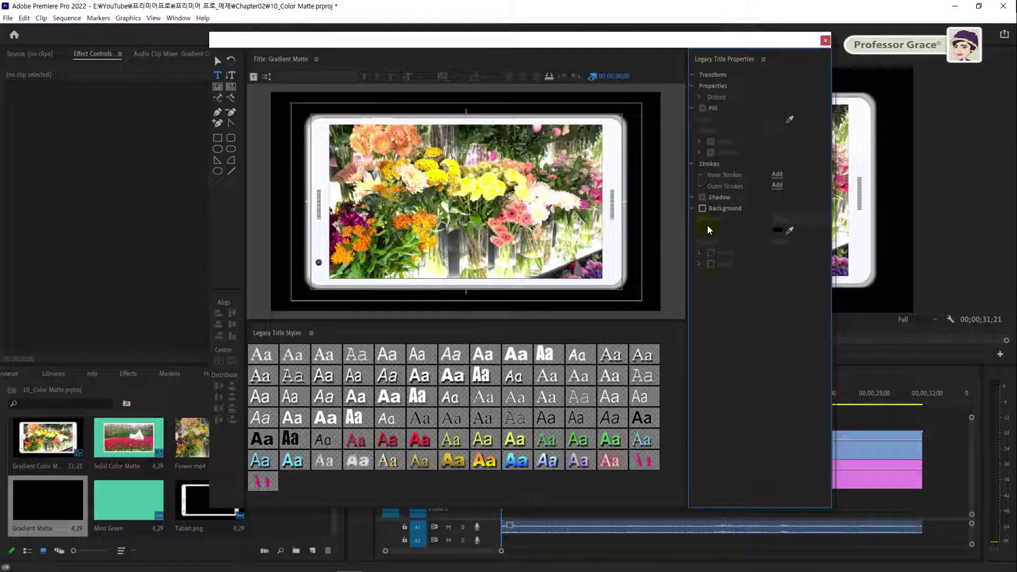
Enable the title's Background and set its Fill Type to Linear Gradient.
click(702, 210)
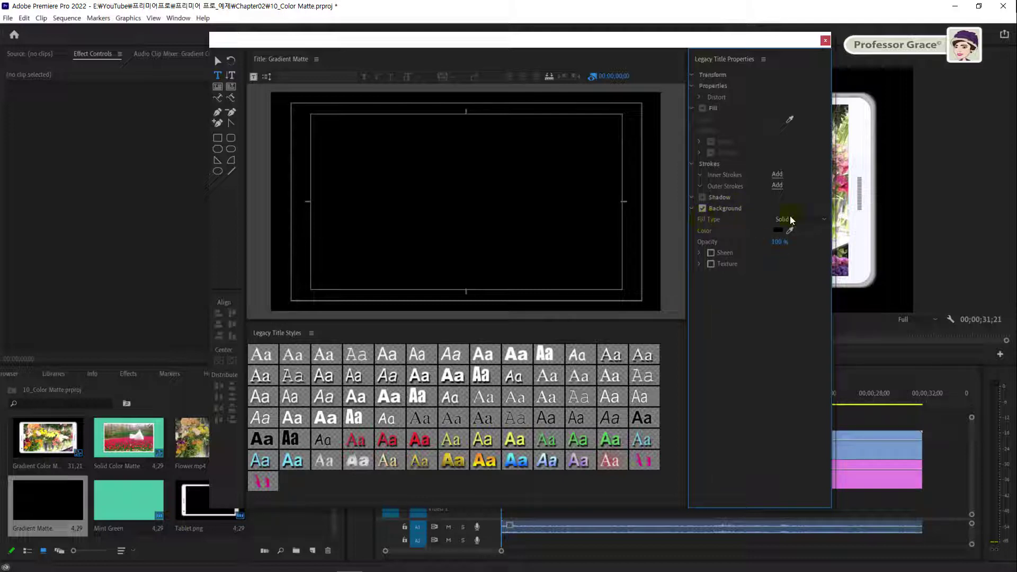
click(822, 220)
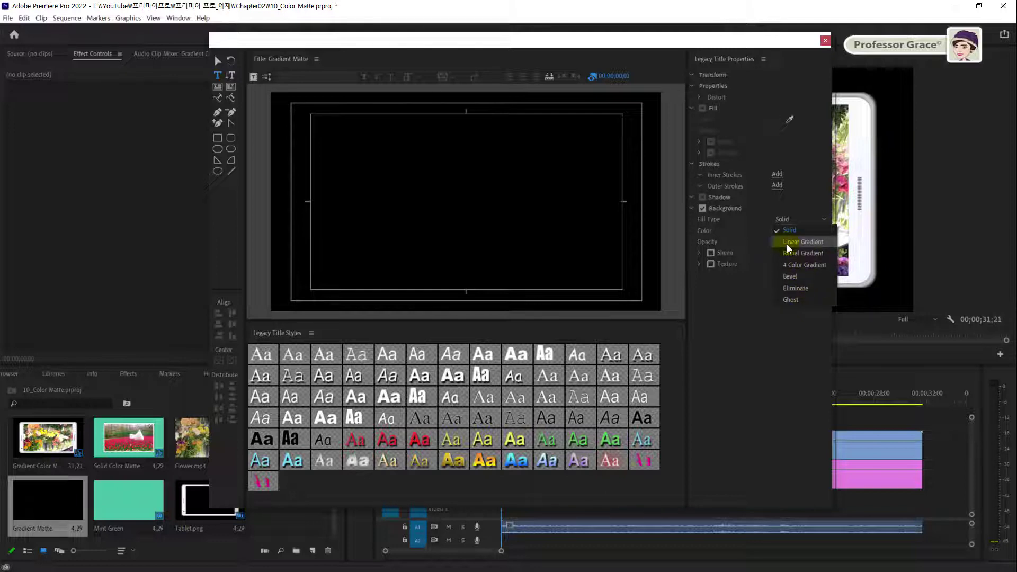
click(816, 242)
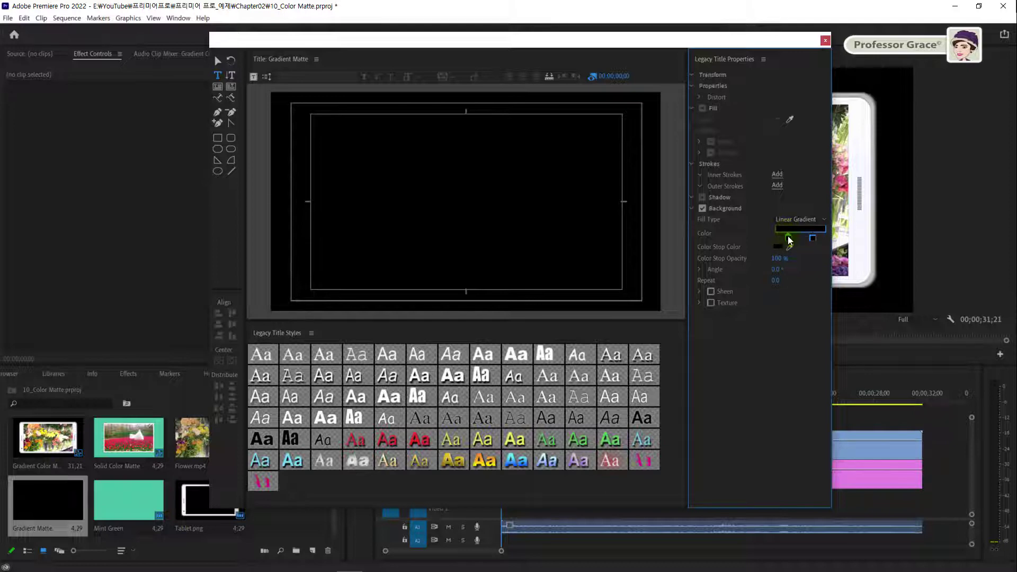
Set the left gradient stop's colour to green, hex 149C12.
double_click(790, 240)
click(554, 256)
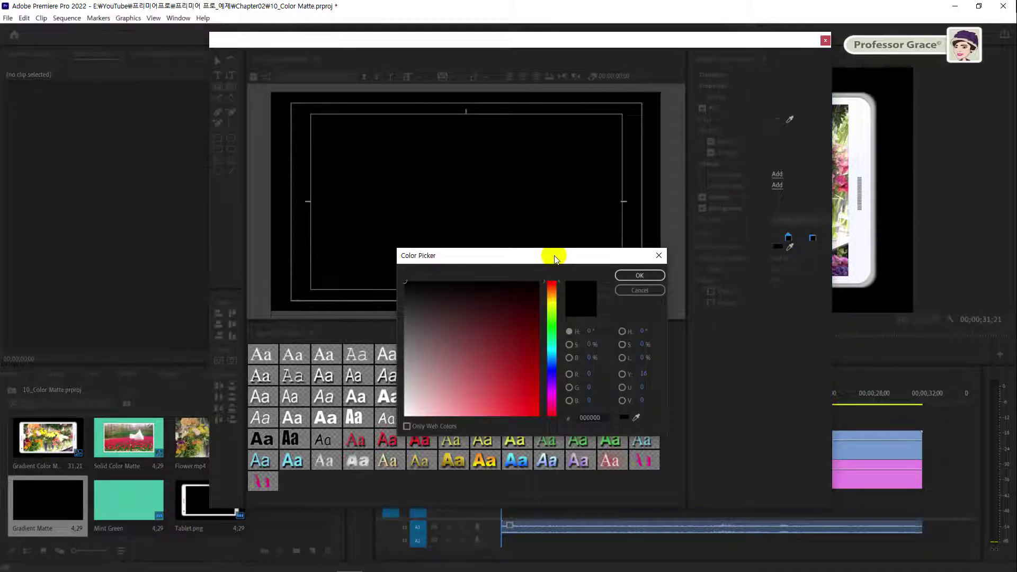
drag(553, 256, 483, 117)
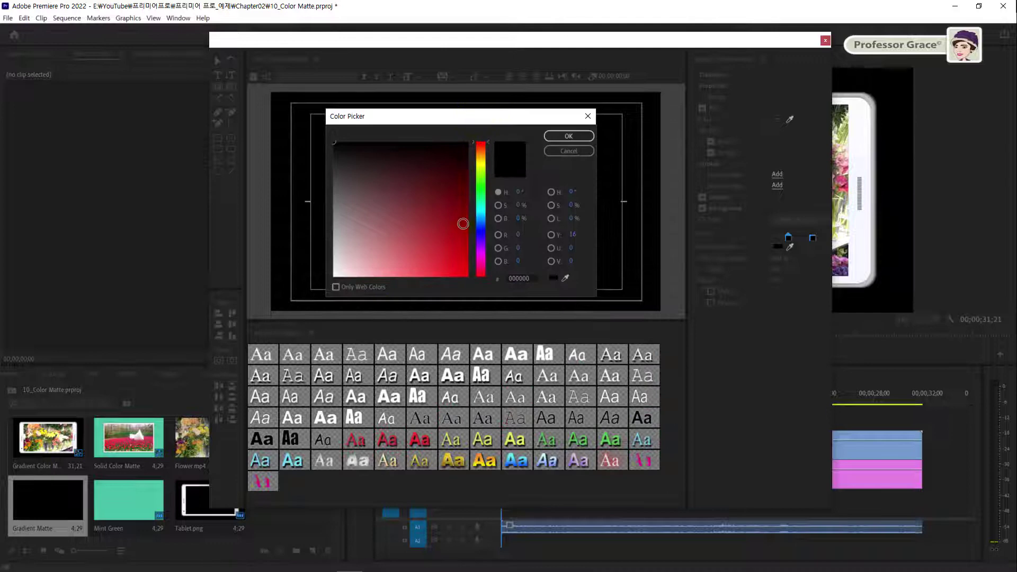
double_click(519, 278)
text(1)
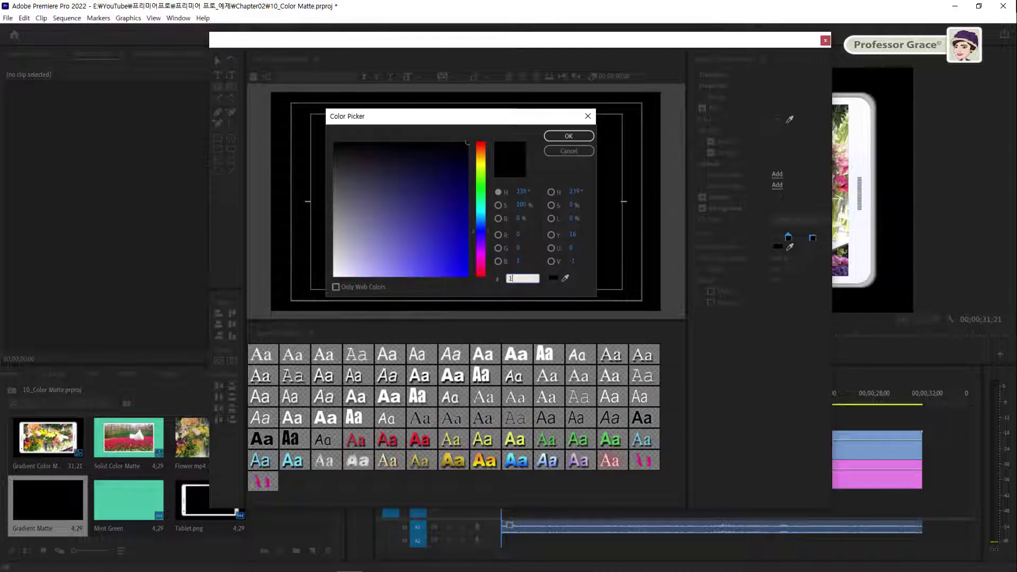
text(49)
text(C12)
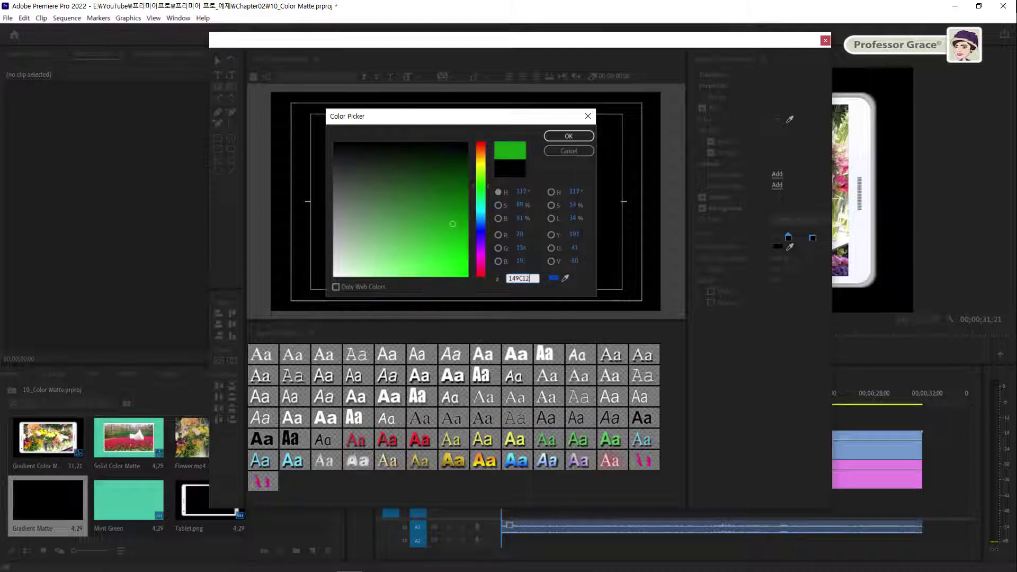
click(571, 136)
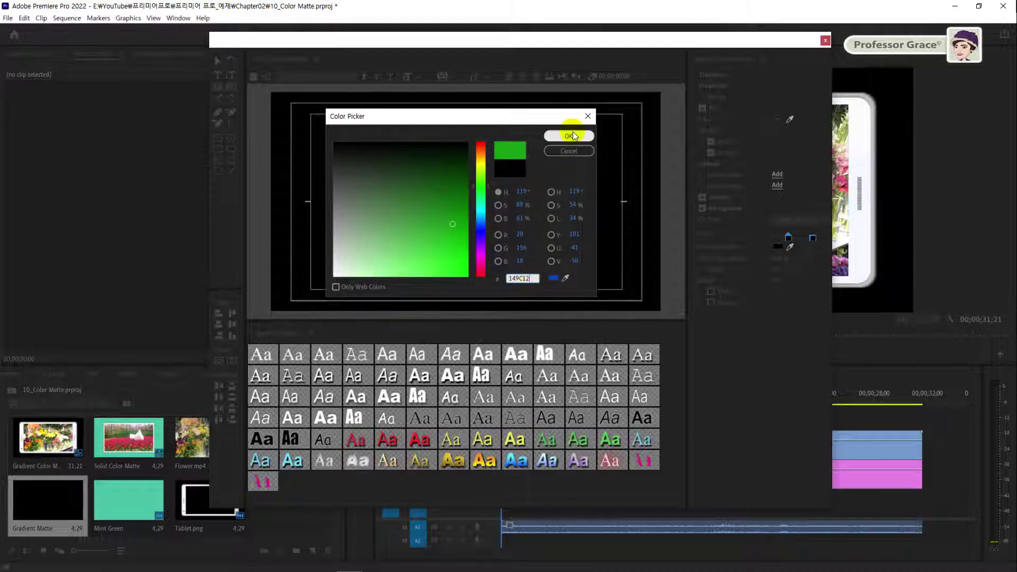
click(572, 136)
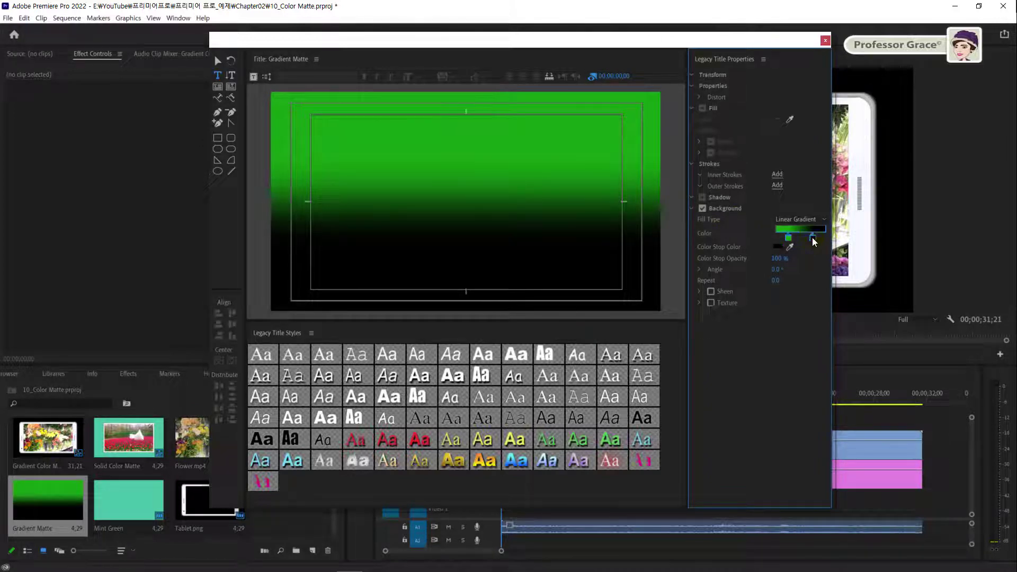
Set the other stop to yellow-green B7C741 and move the green stop to the gradient's start.
double_click(814, 239)
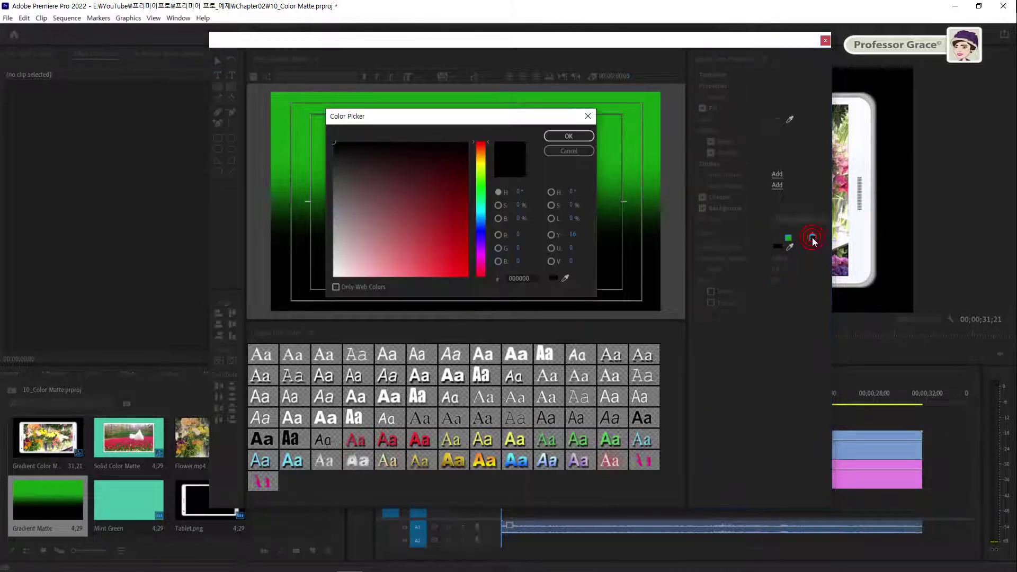
click(531, 278)
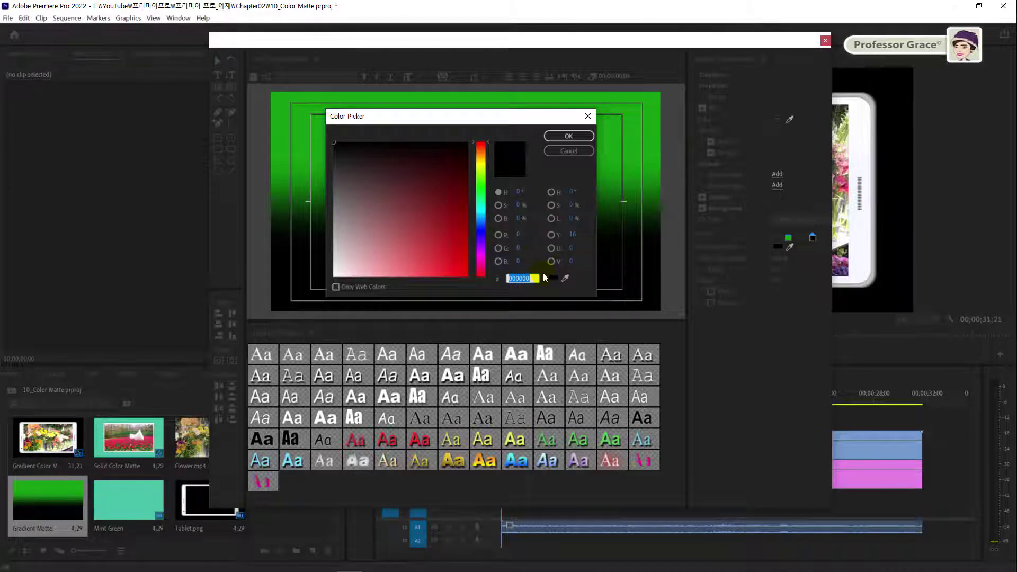
text(B7C7)
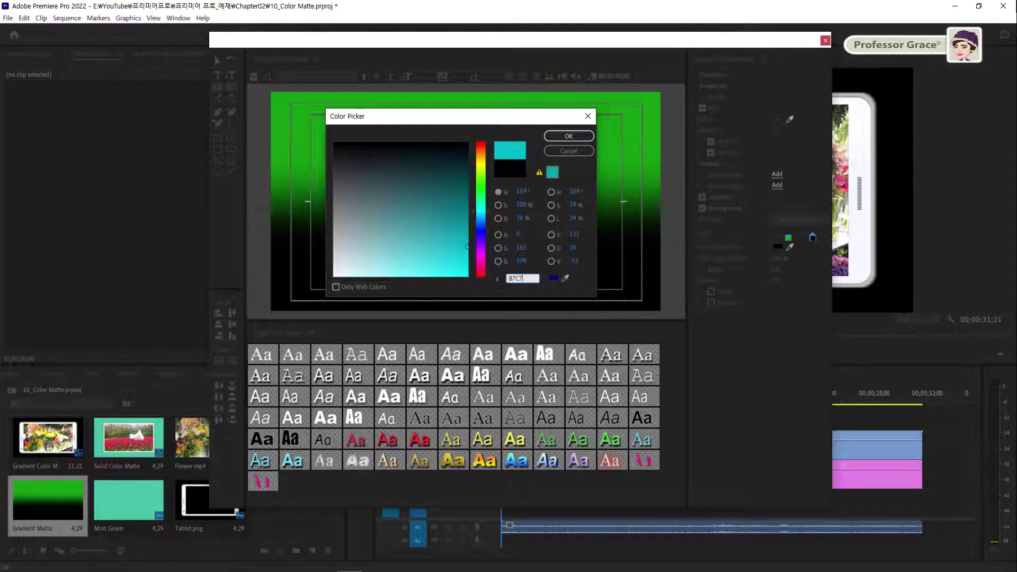
text(4)
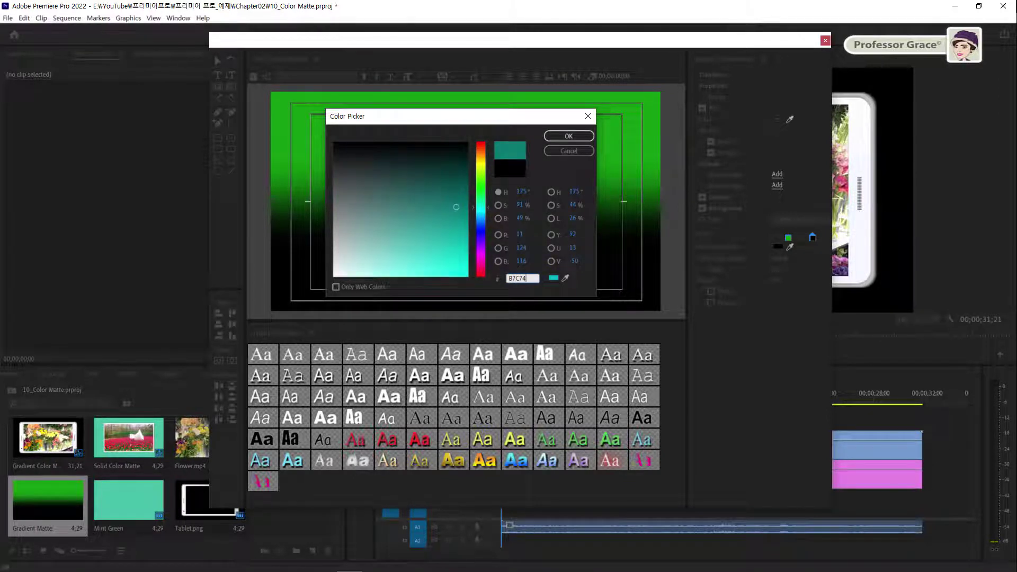
text(1)
click(561, 136)
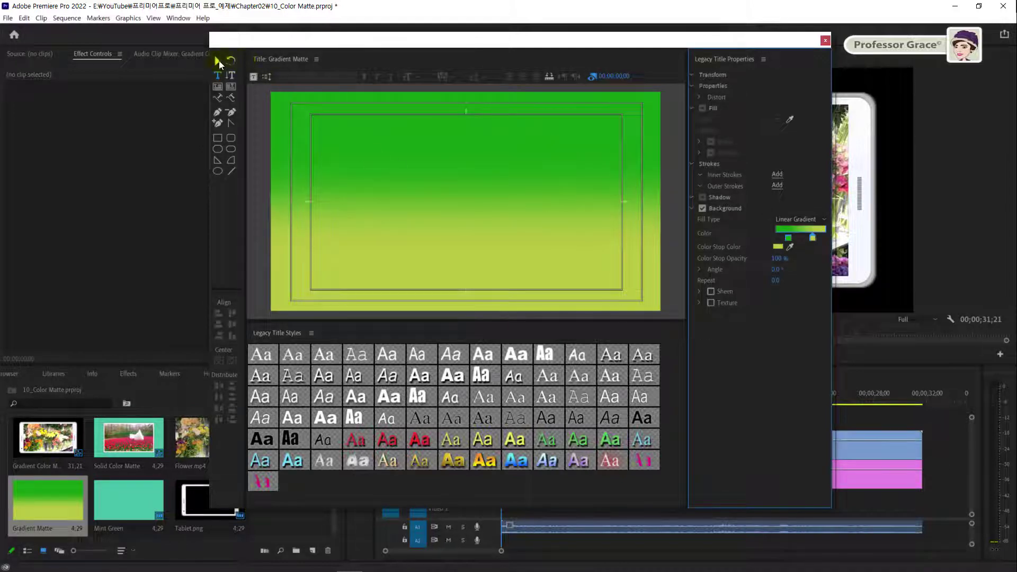
click(218, 60)
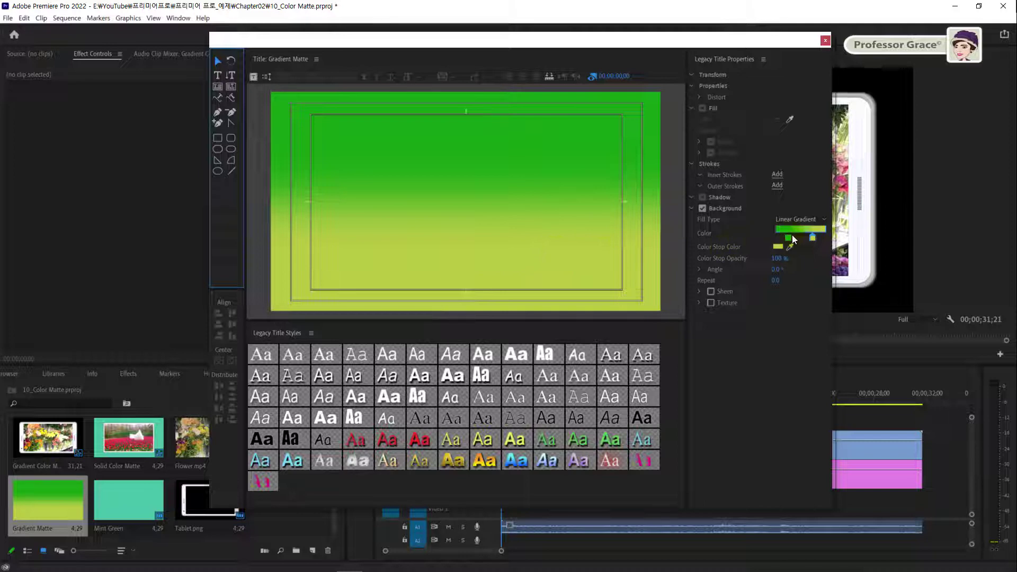
mouse_move(791, 237)
mouse_down()
mouse_move(767, 237)
mouse_move(836, 238)
mouse_up()
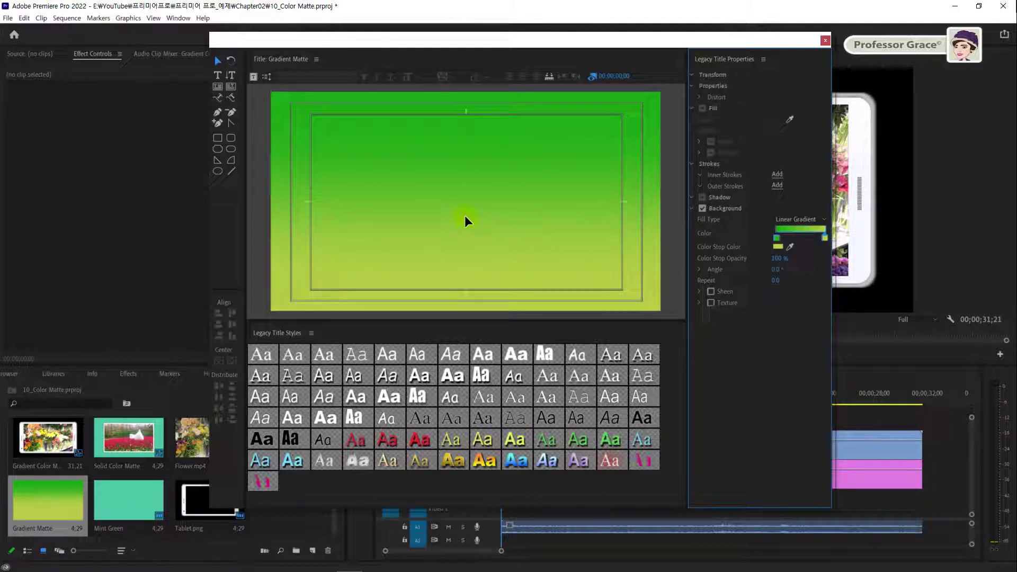
Lay Gradient Matte on Video 1 under the tablet and extend it to match the clips above.
click(825, 42)
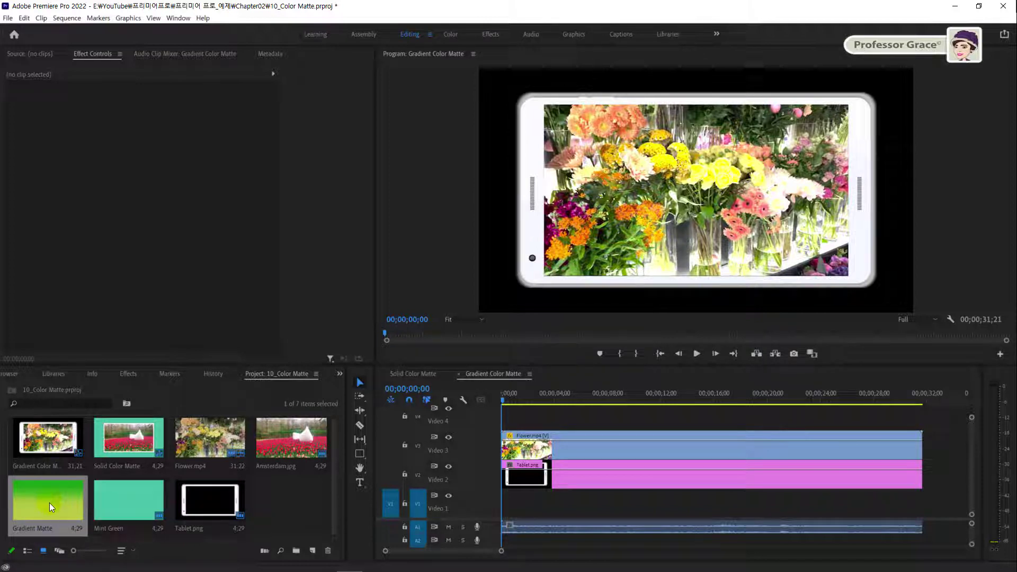
drag(46, 504, 508, 518)
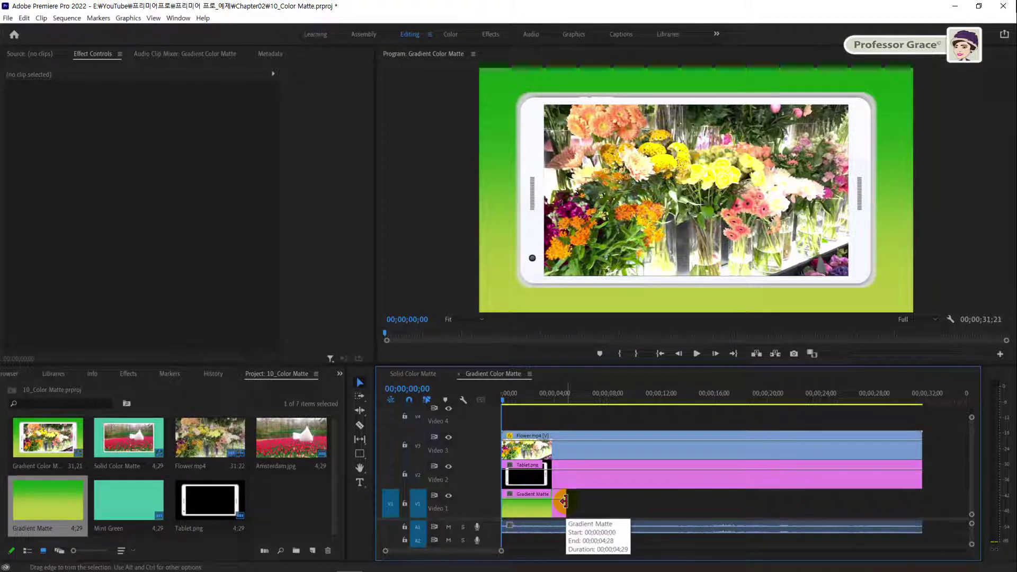
drag(561, 503, 891, 503)
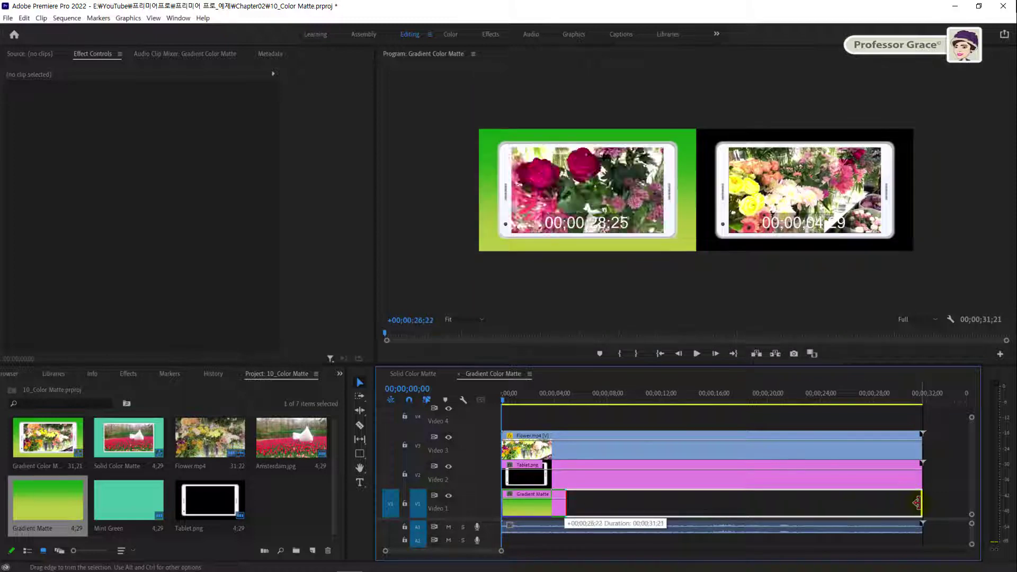
drag(892, 503, 922, 503)
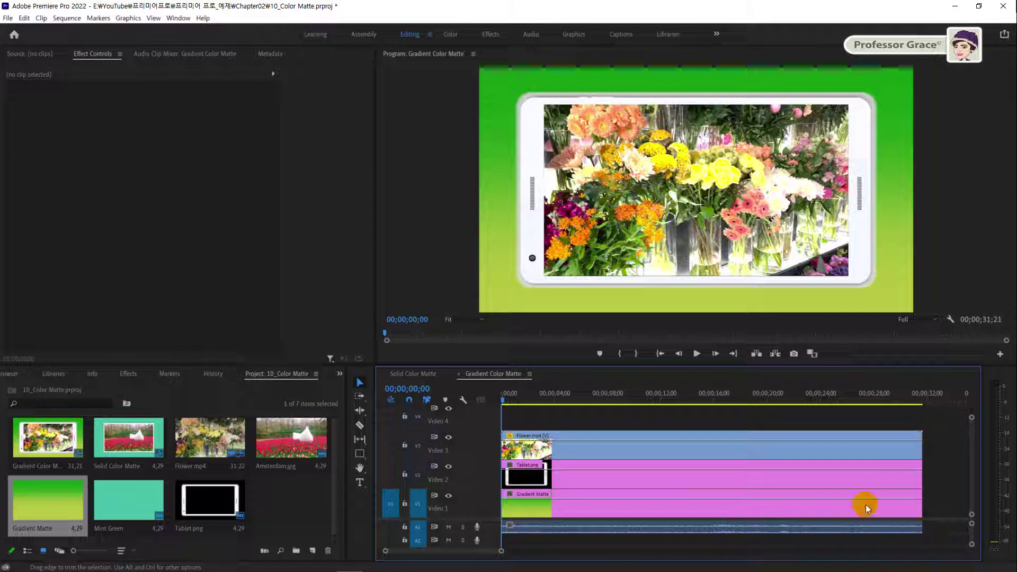
key(space)
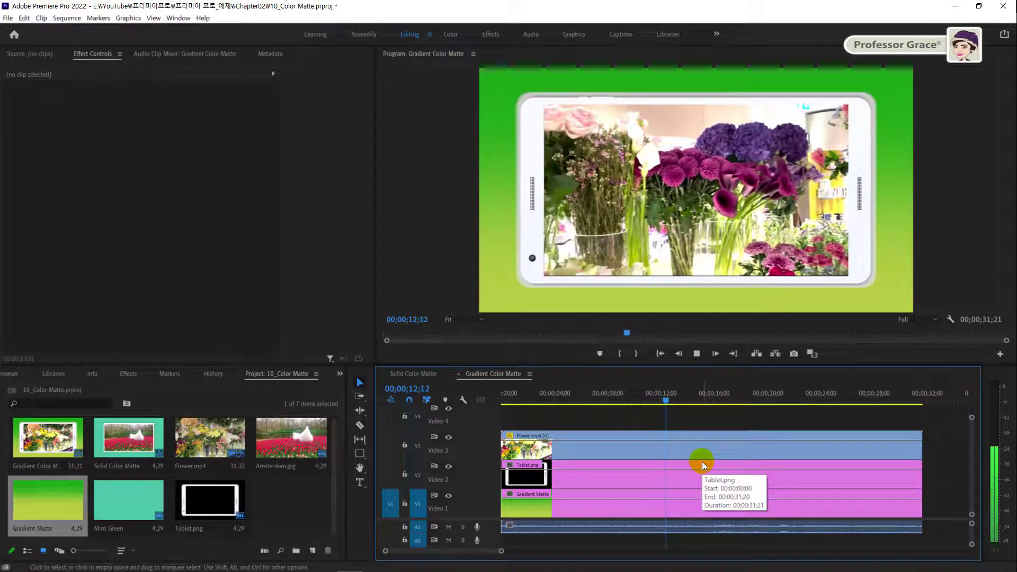
key(space)
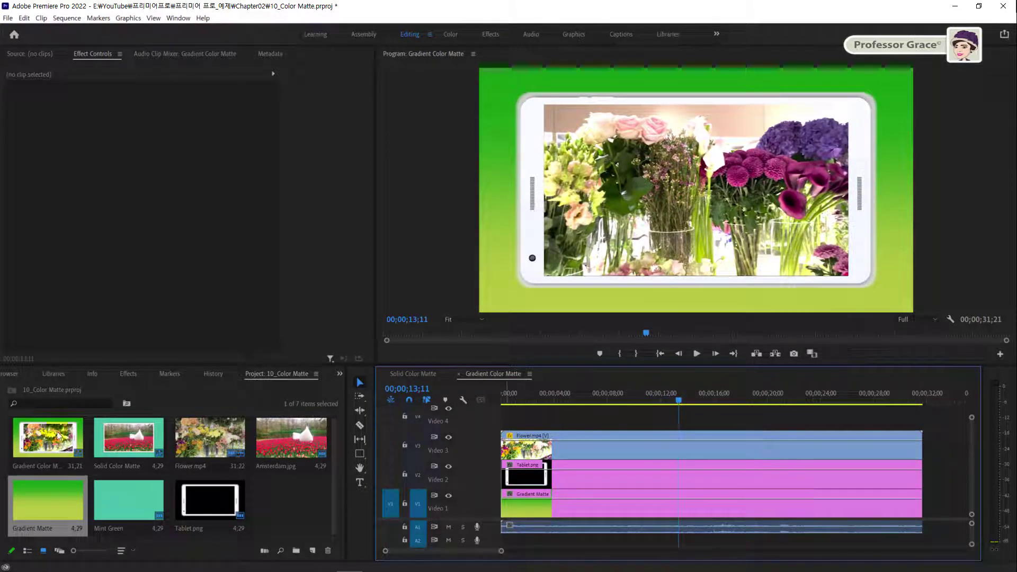
click(59, 501)
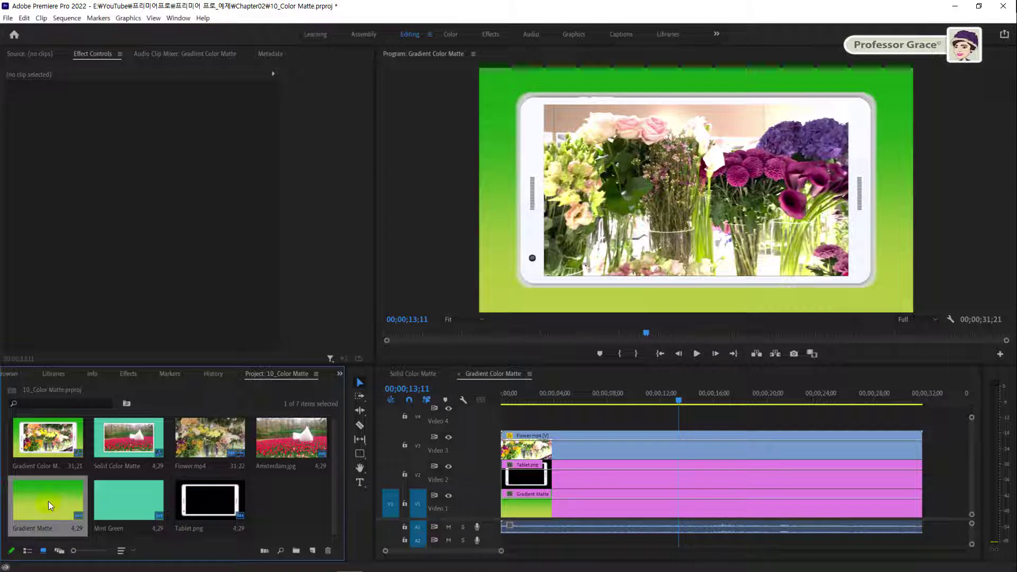
Change the Gradient Matte title's background fill to Radial Gradient and close the titler.
double_click(42, 497)
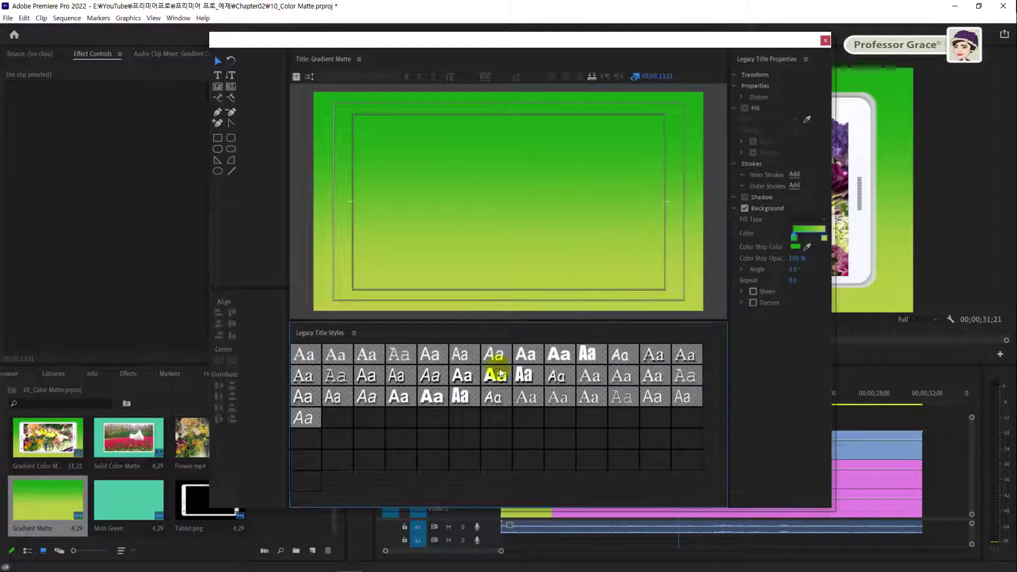
click(563, 247)
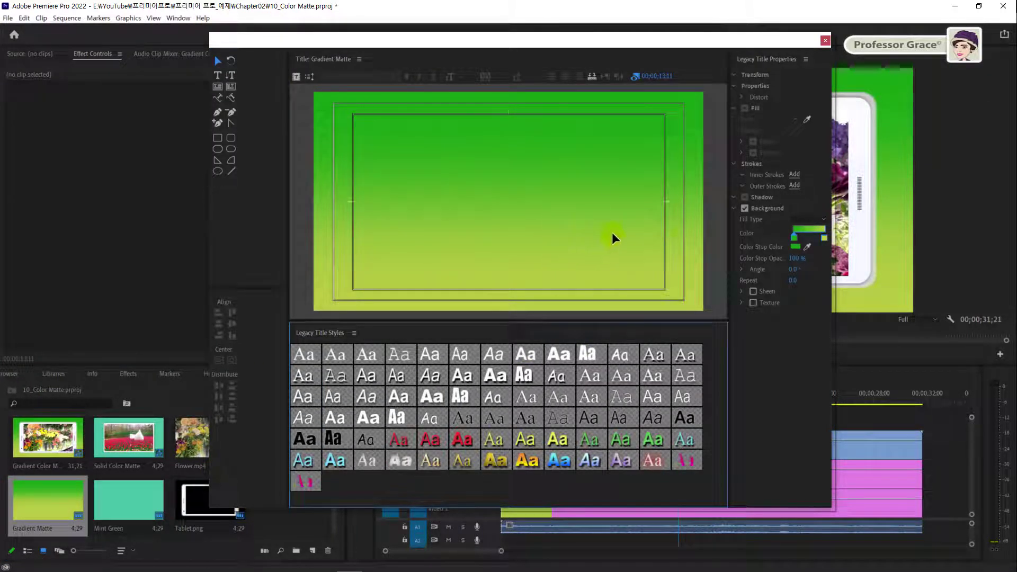
click(825, 219)
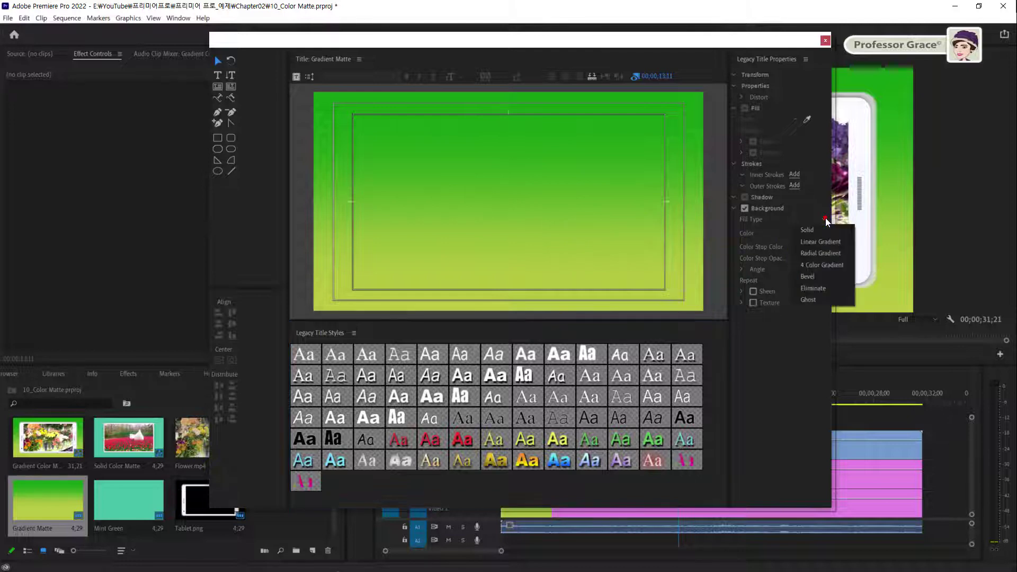
click(820, 254)
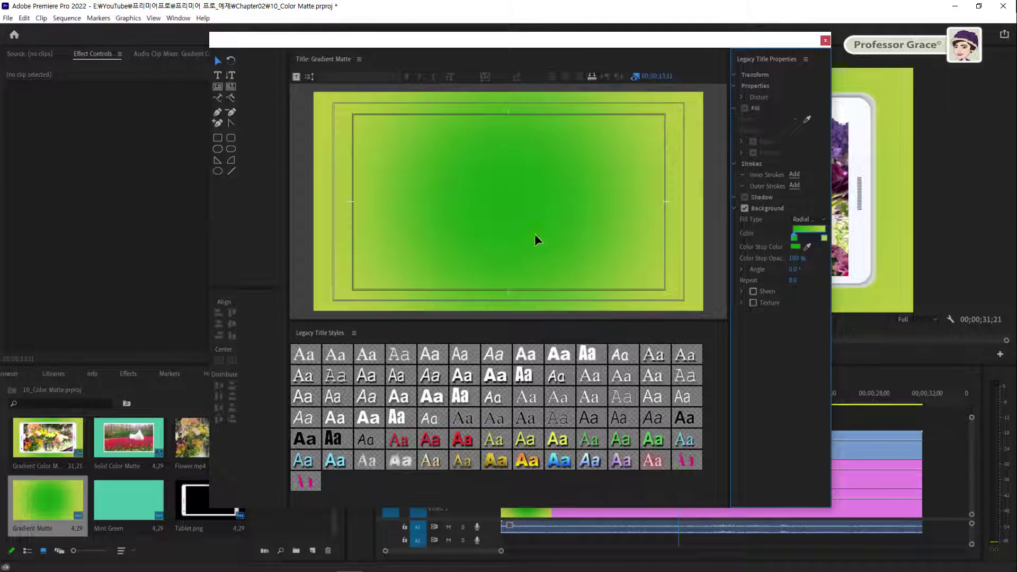
click(825, 40)
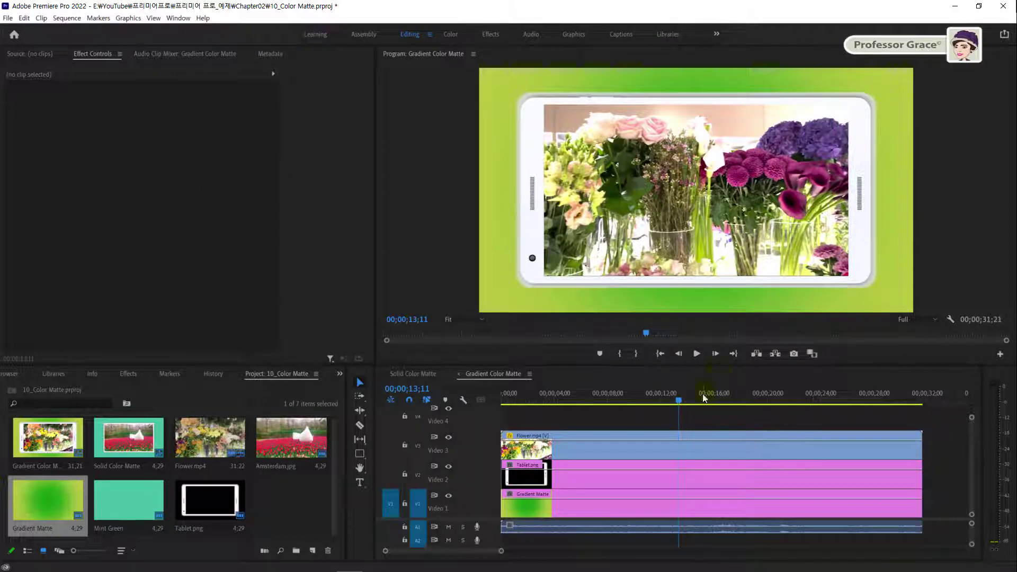
Undo the Radial Gradient change from the Timeline, restoring the linear green gradient.
click(709, 127)
click(664, 274)
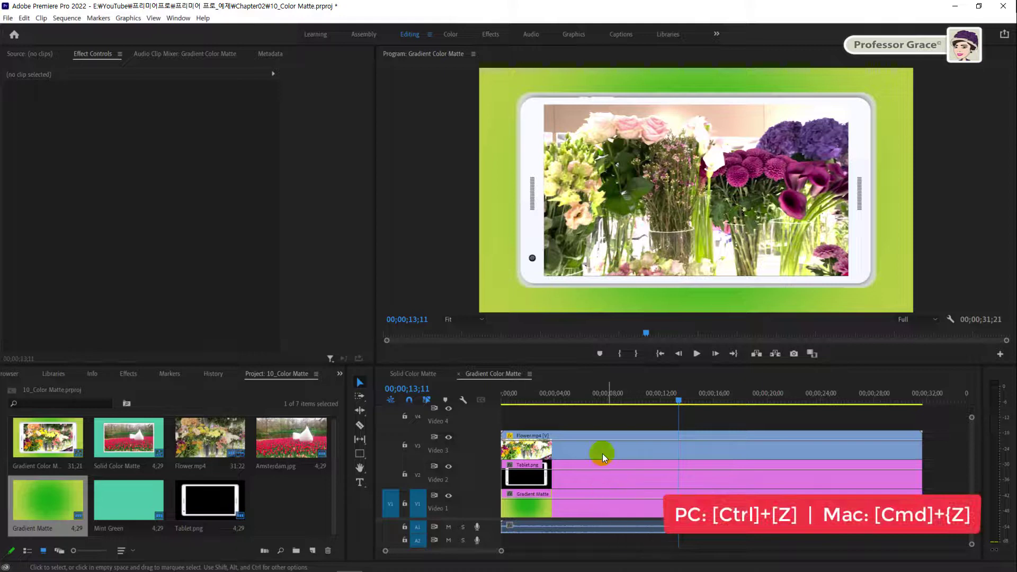
click(609, 416)
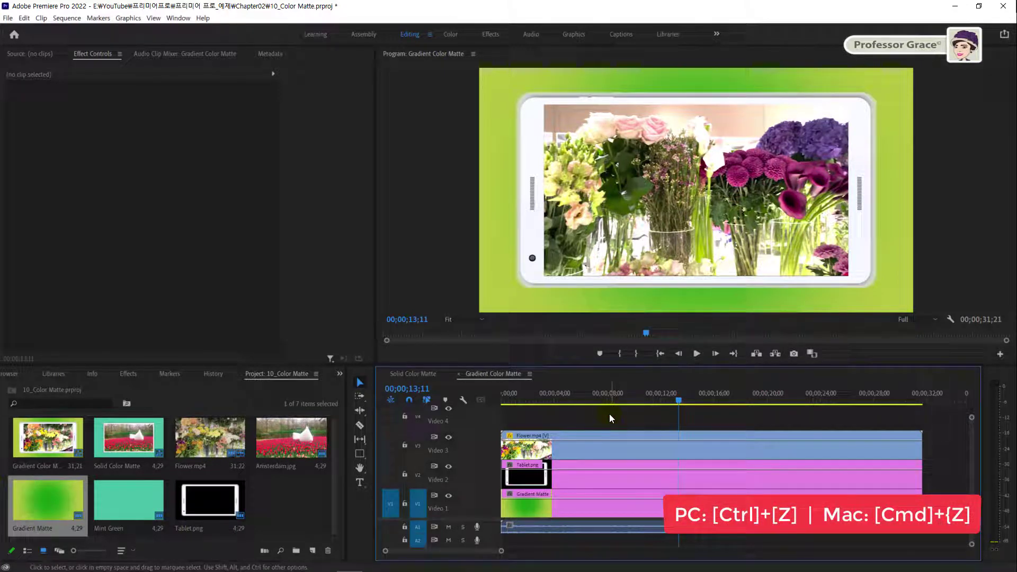
key(ctrl+z)
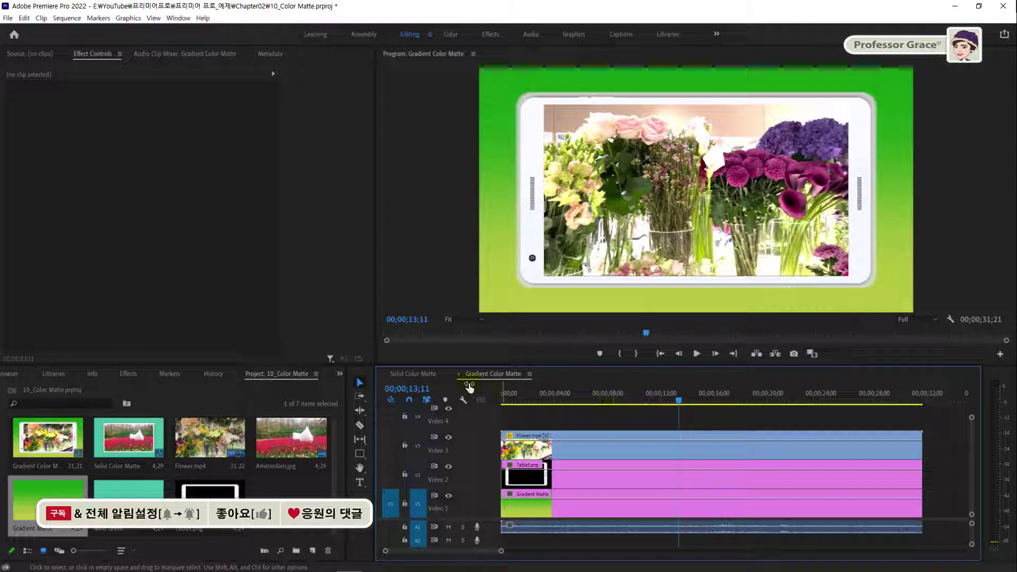
Switch between the sequence tabs, ending on Solid Color Matte with the framed tulip photo.
click(428, 373)
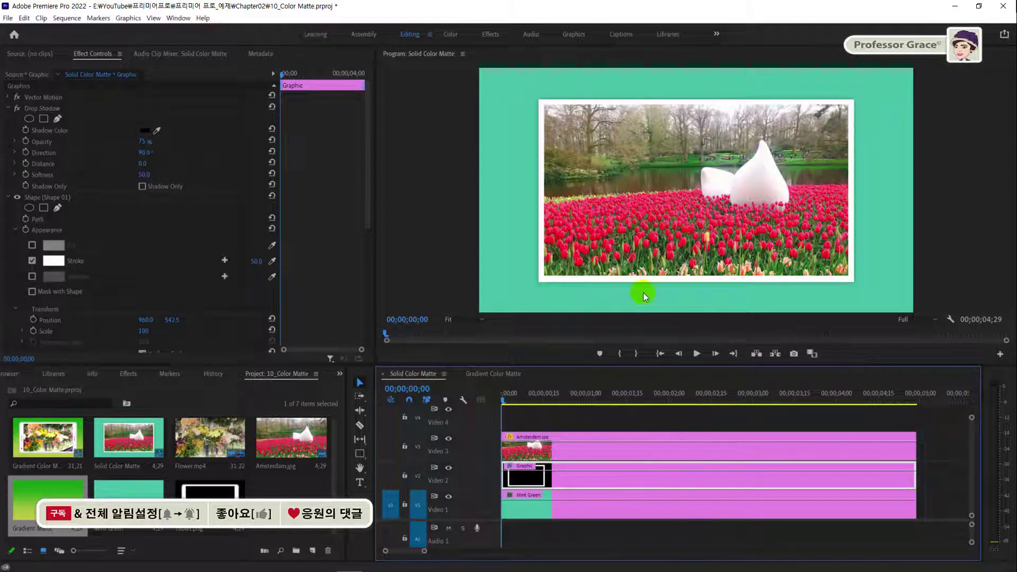
click(487, 372)
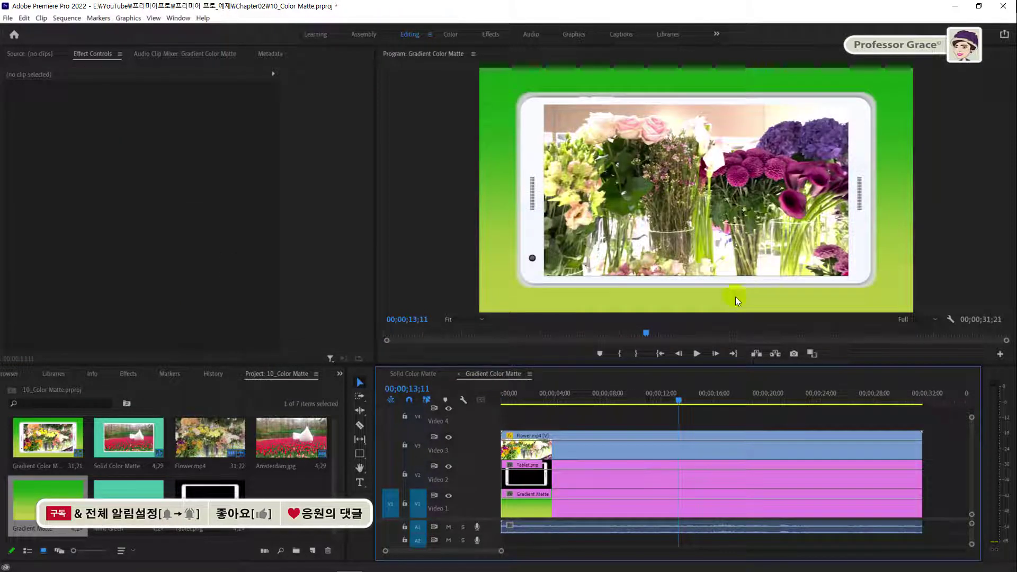
click(417, 374)
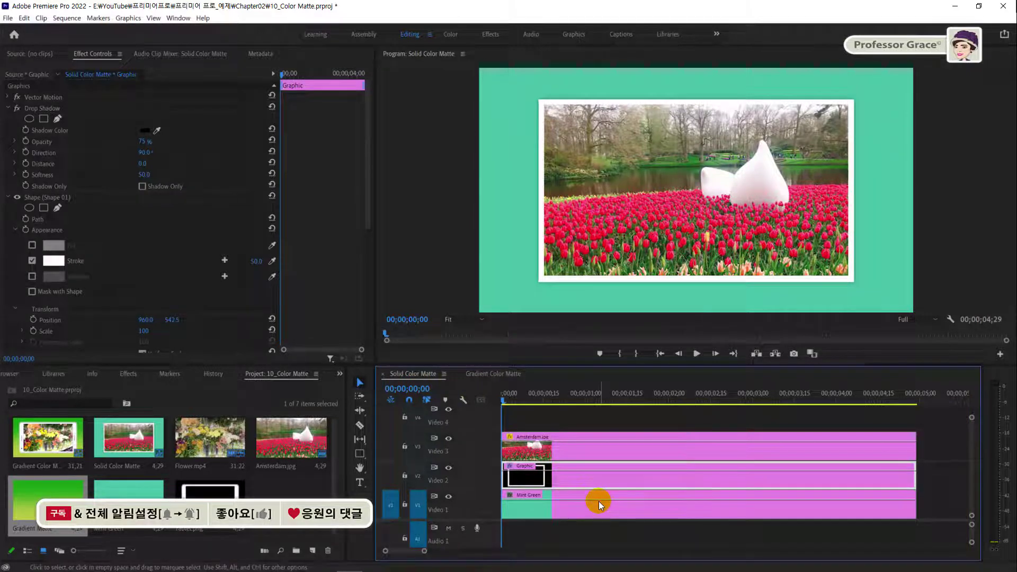